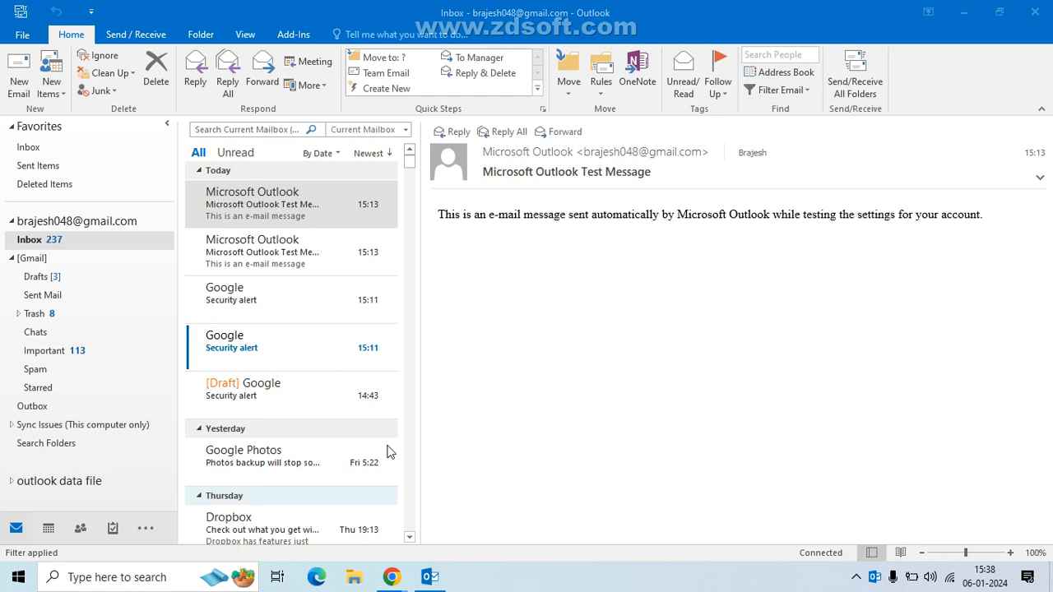
left_click(295, 312)
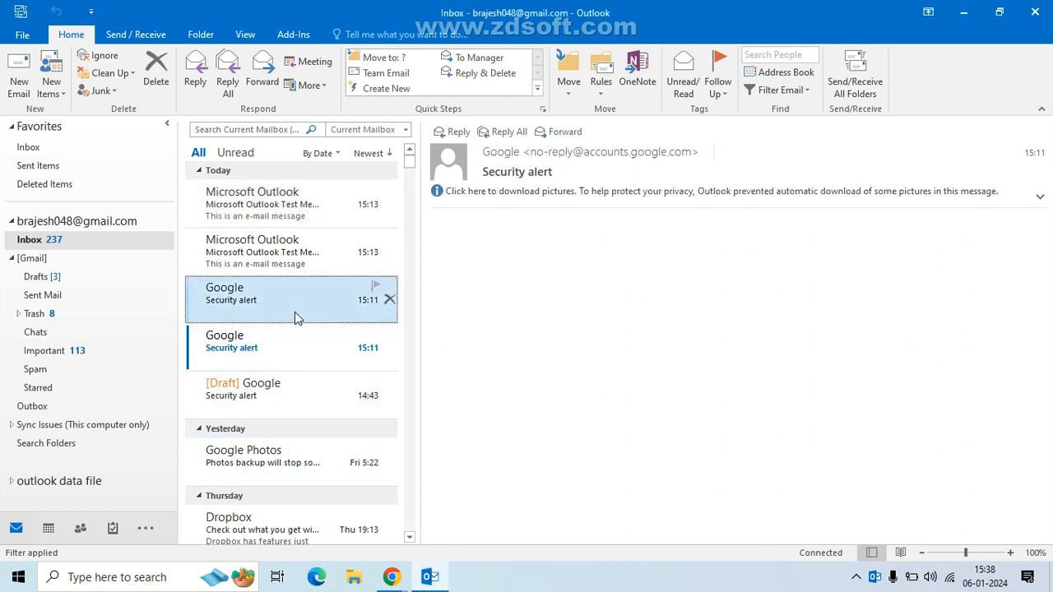
left_click(328, 245)
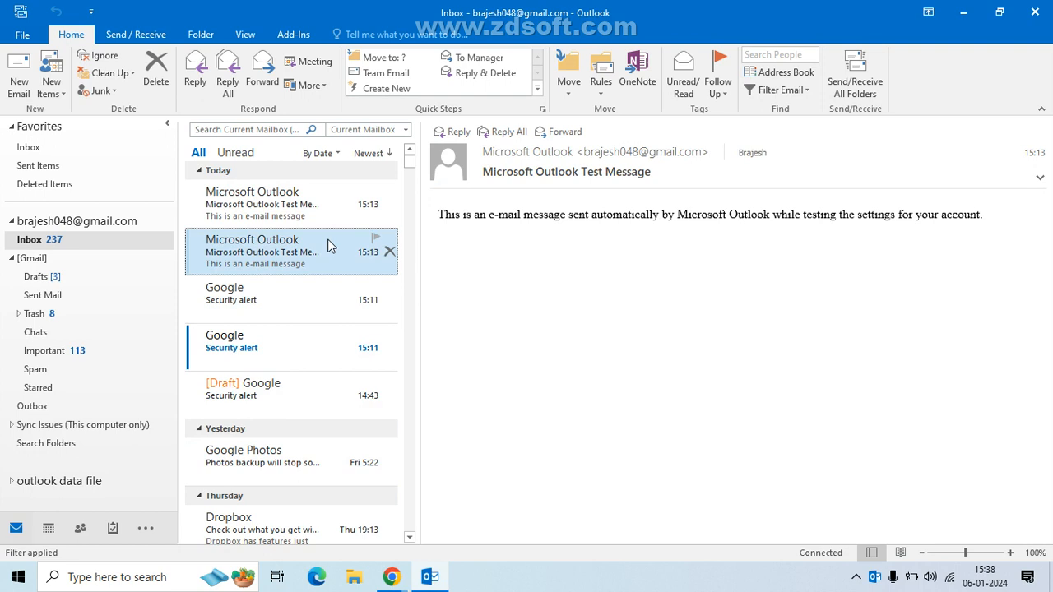
left_click(307, 293)
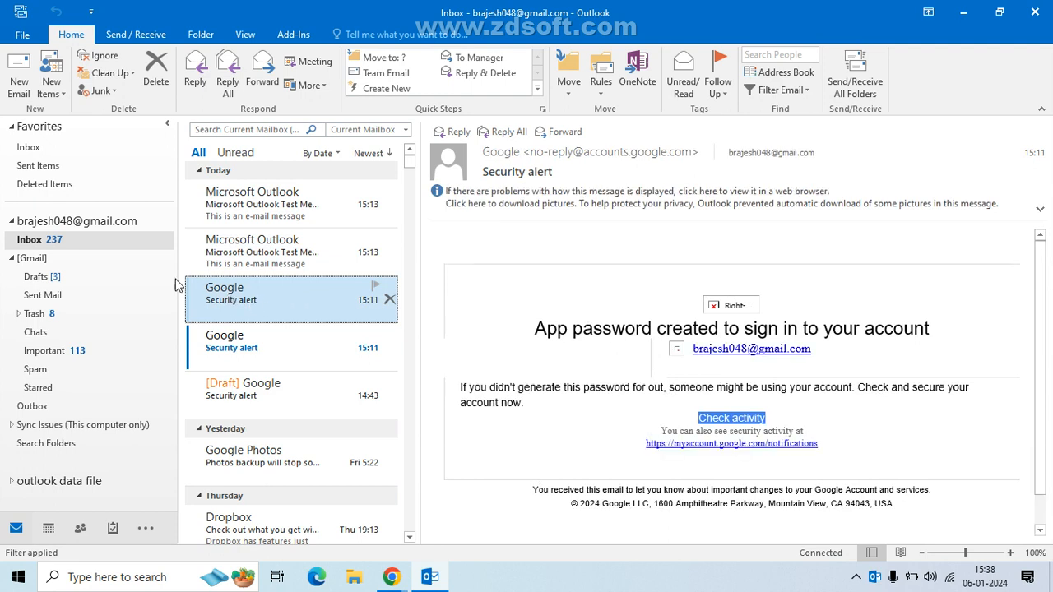
Step: Create a folder named google under the account's Inbox and open it
right_click(39, 243)
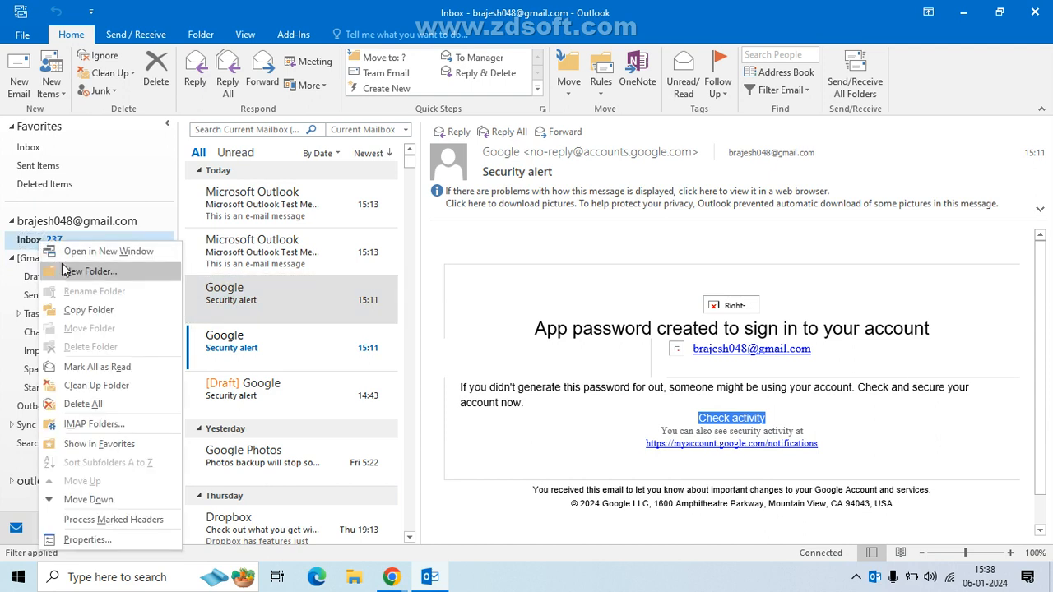
left_click(72, 273)
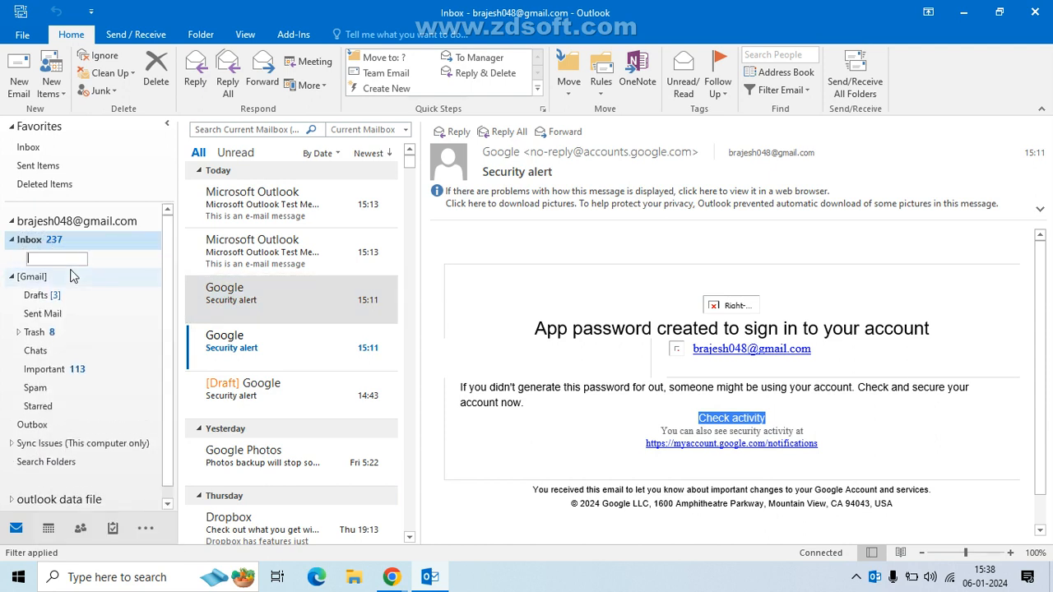
type("google")
key("Return")
left_click(41, 263)
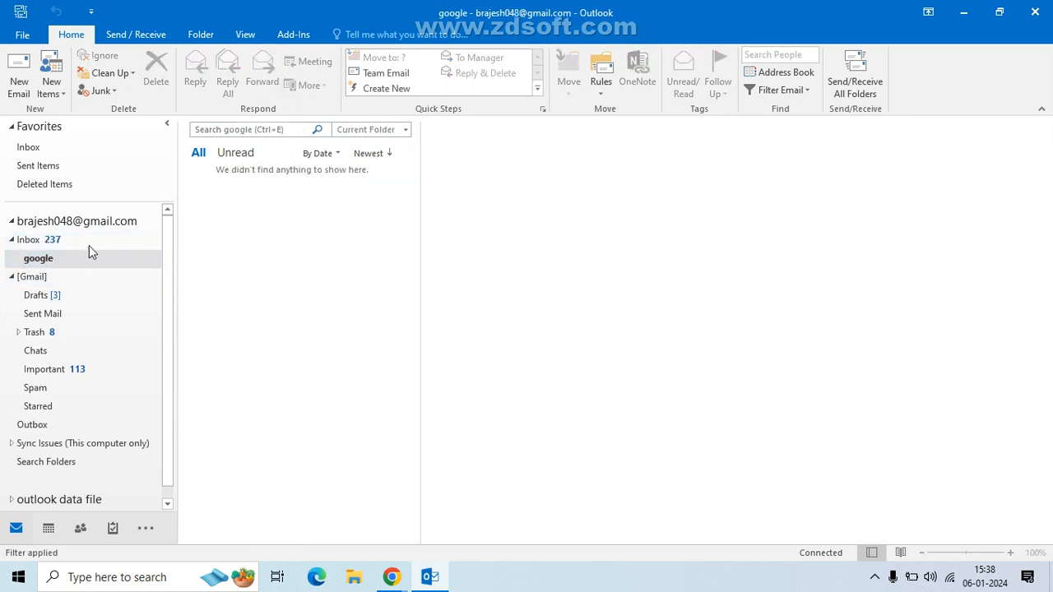
left_click(29, 239)
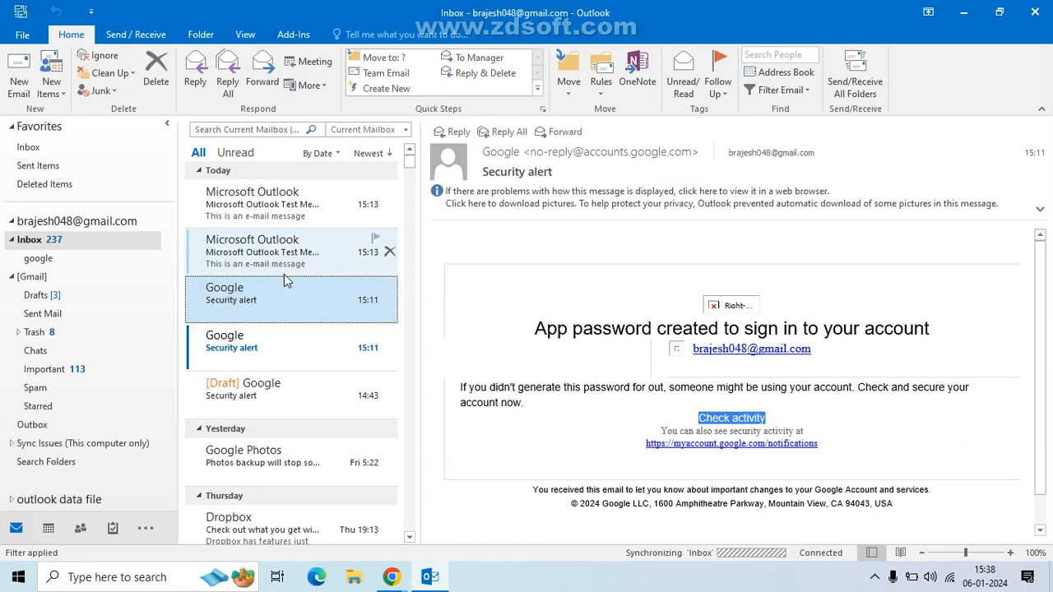
left_click(38, 260)
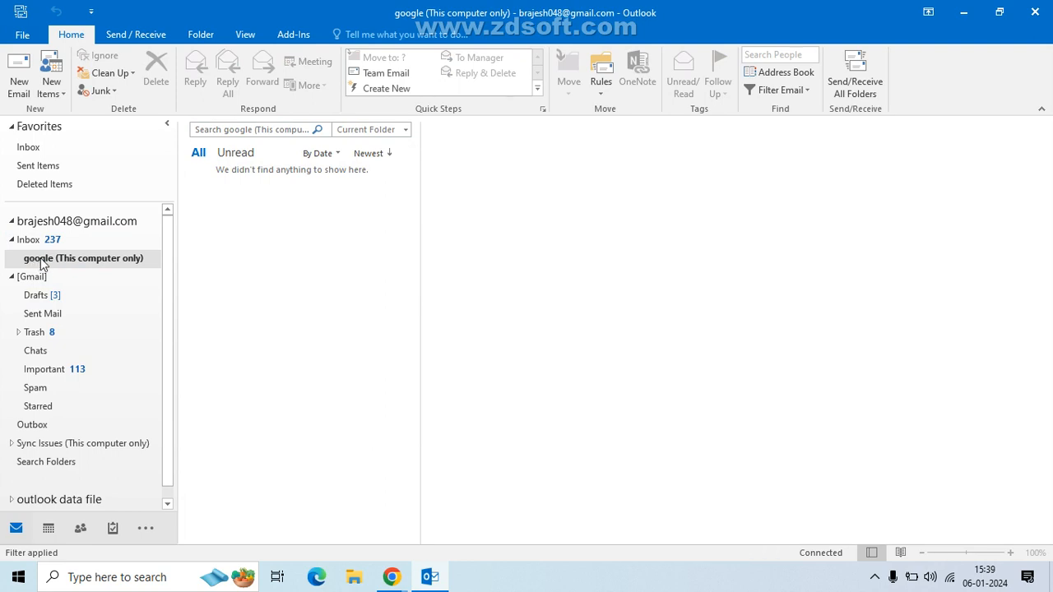
Step: Start a new rule from the 15:11 Google "App password created" alert in the Inbox, enabling the From Google and Sent to conditions
left_click(51, 244)
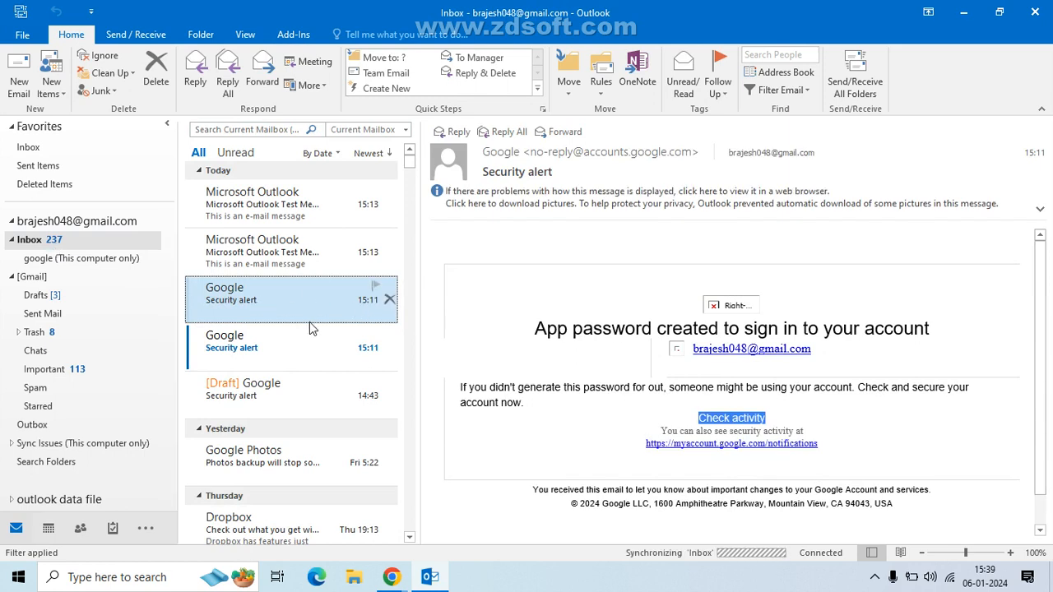
left_click(310, 346)
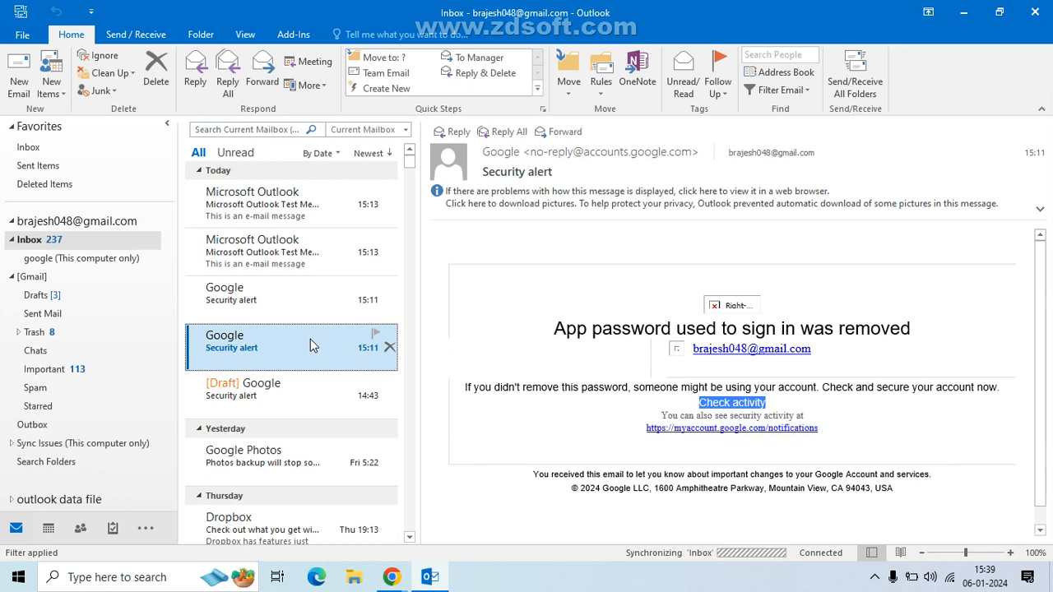
left_click(308, 295)
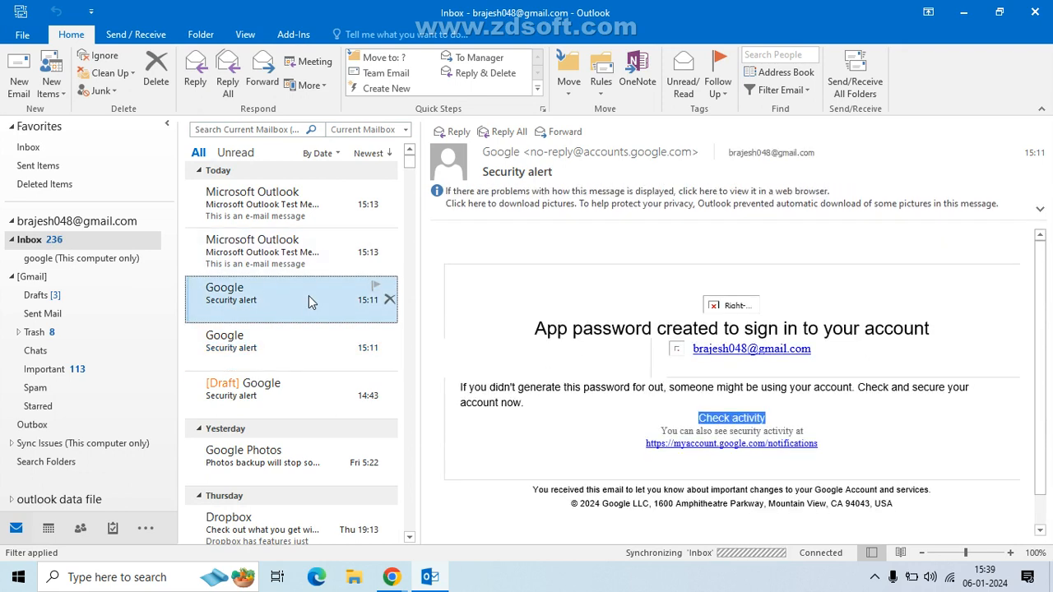
left_click(601, 83)
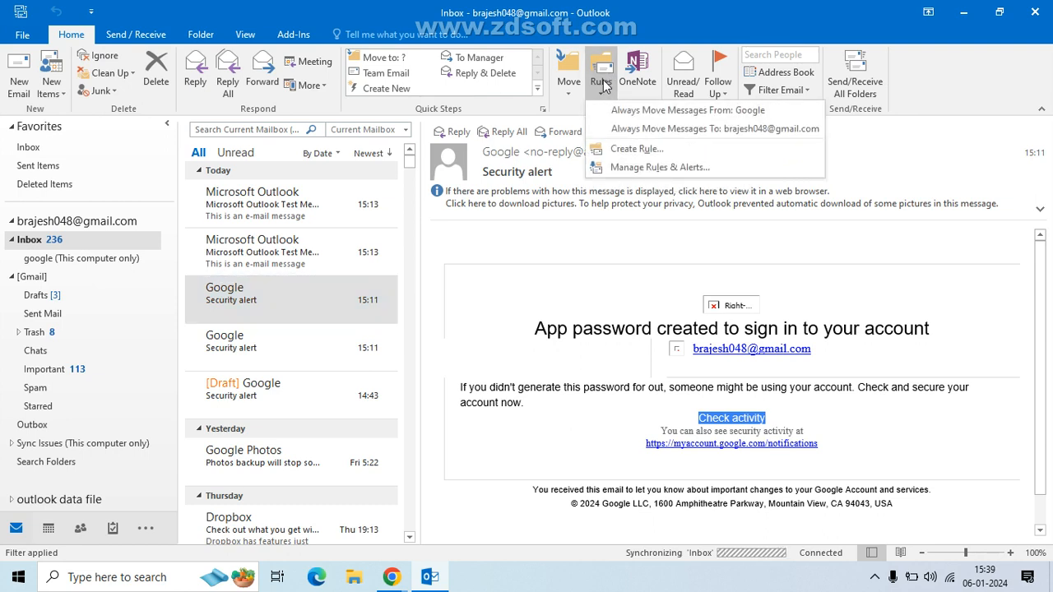
left_click(638, 150)
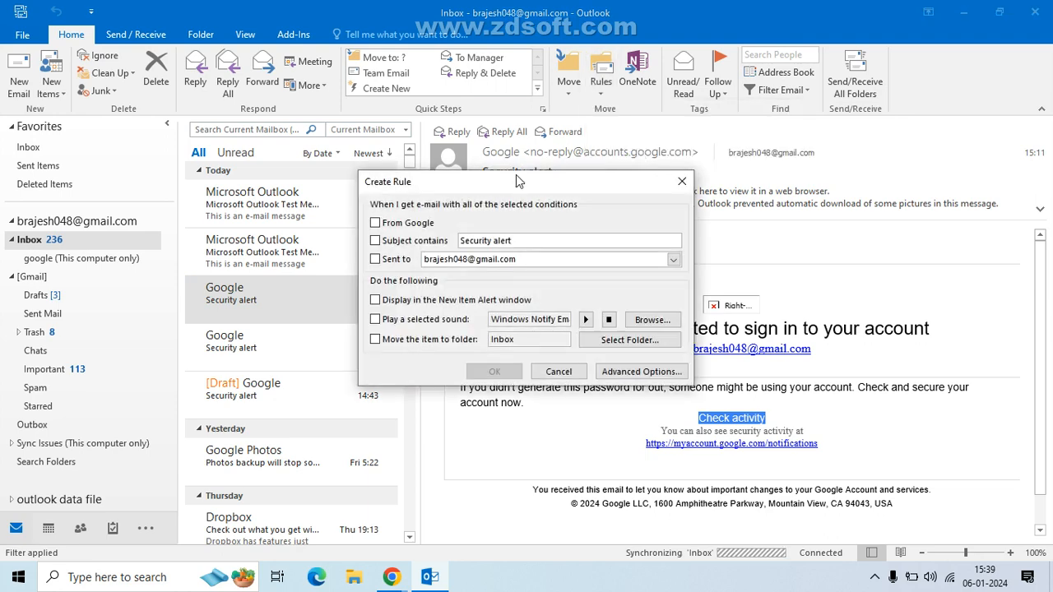
left_click_drag(515, 174, 509, 157)
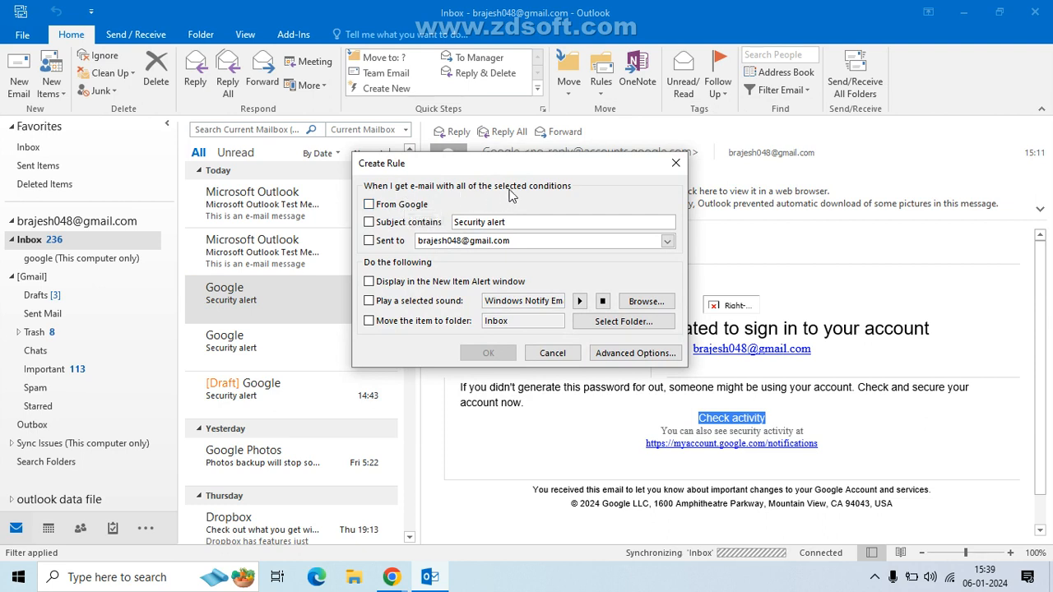
left_click(369, 204)
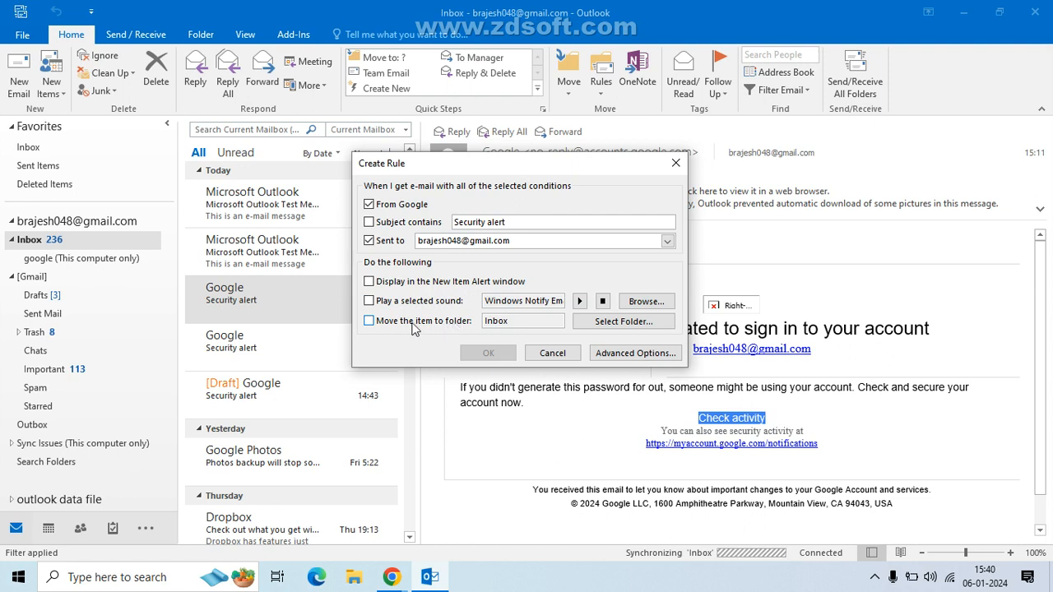
Step: Set the rule to move matching items to the google folder under the Inbox
left_click(368, 323)
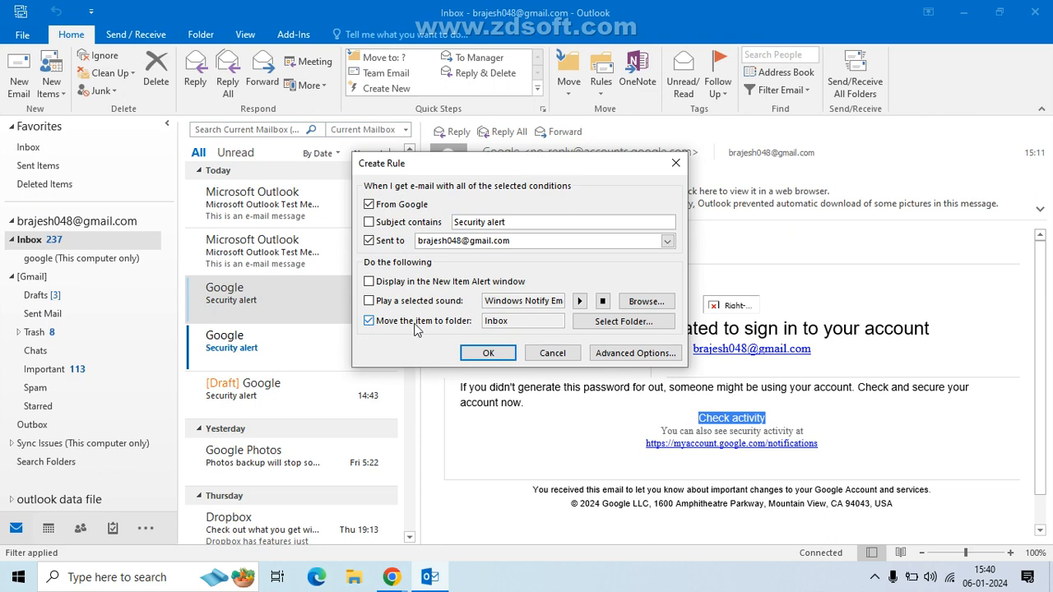
left_click(597, 327)
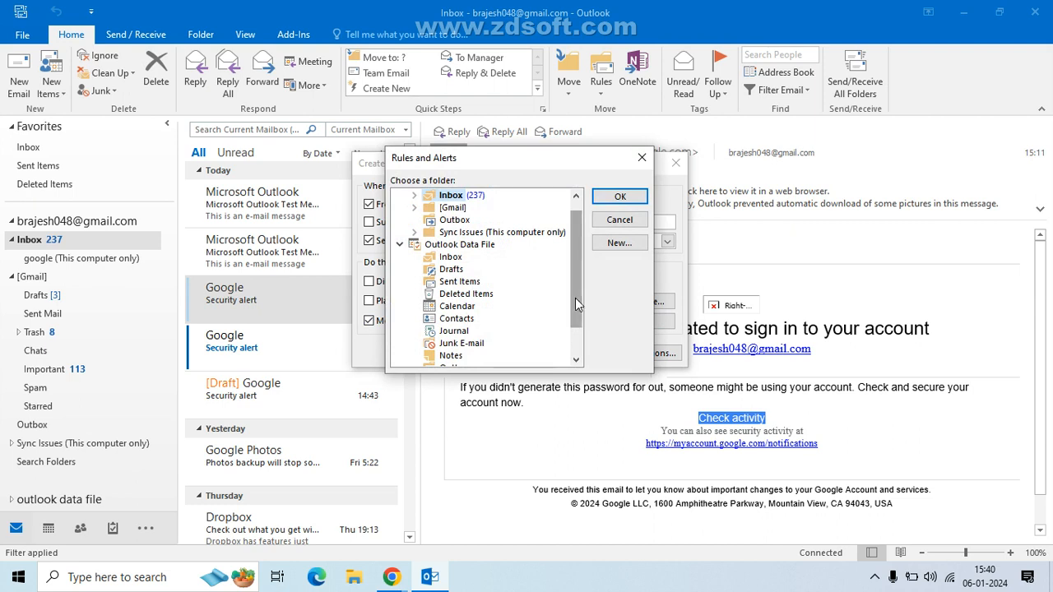
left_click(415, 196)
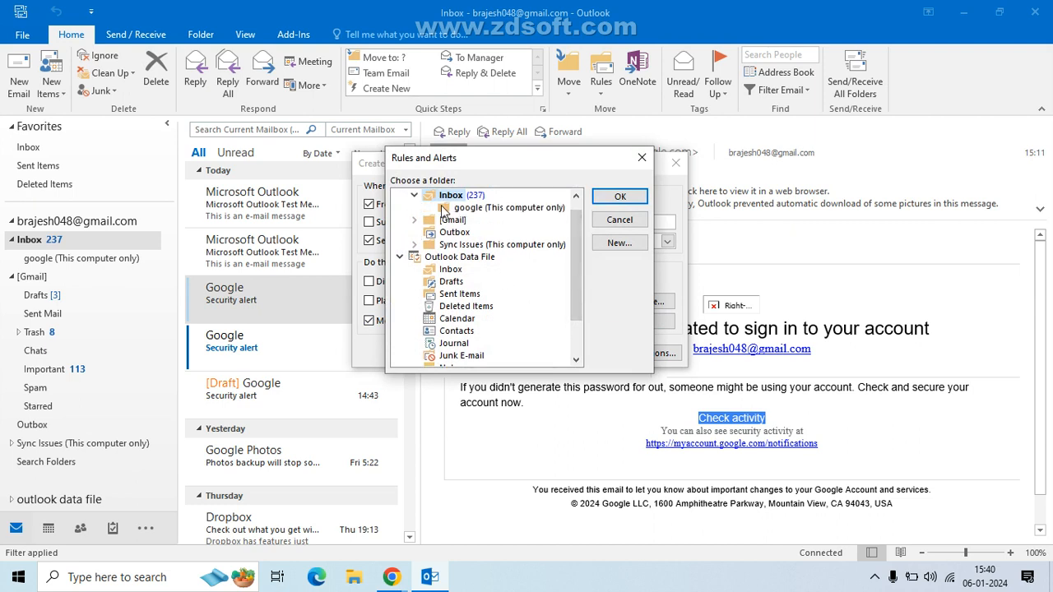
left_click(452, 210)
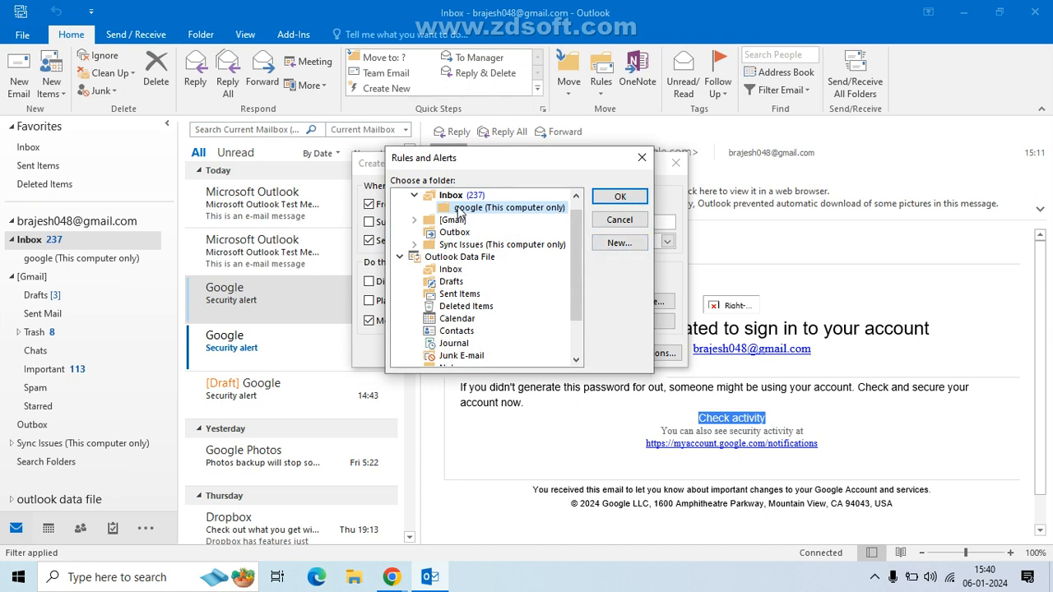
left_click(620, 198)
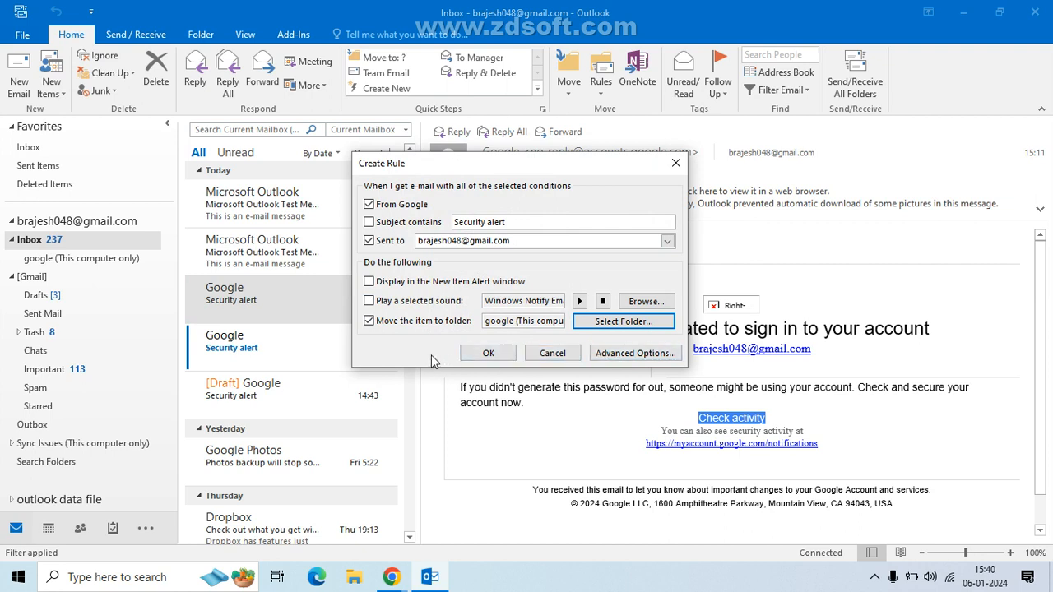
Step: Save the rule and run it now on messages already in the current folder
left_click(489, 356)
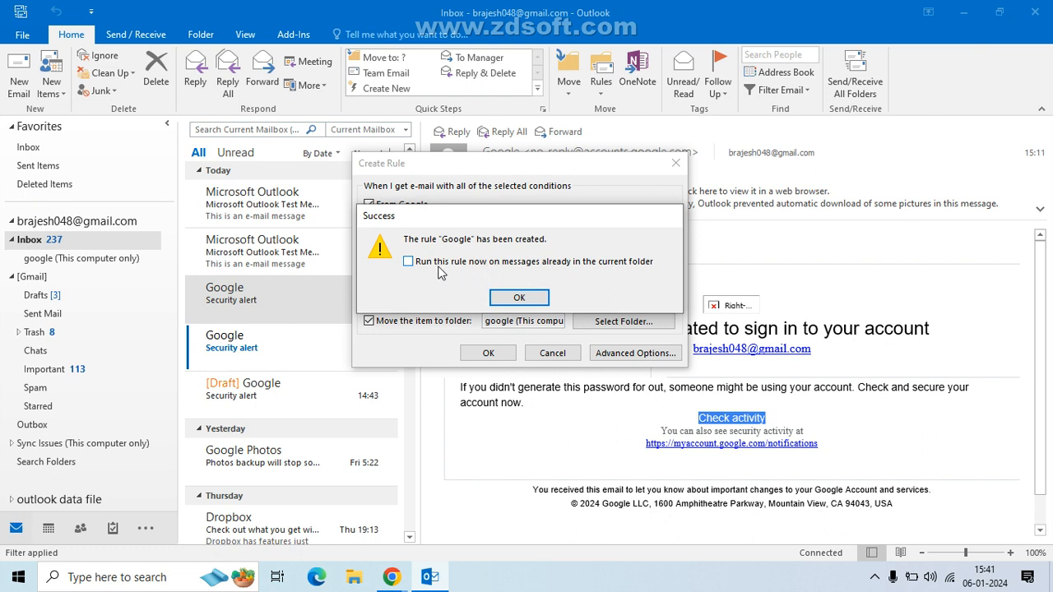
left_click(410, 262)
left_click(515, 297)
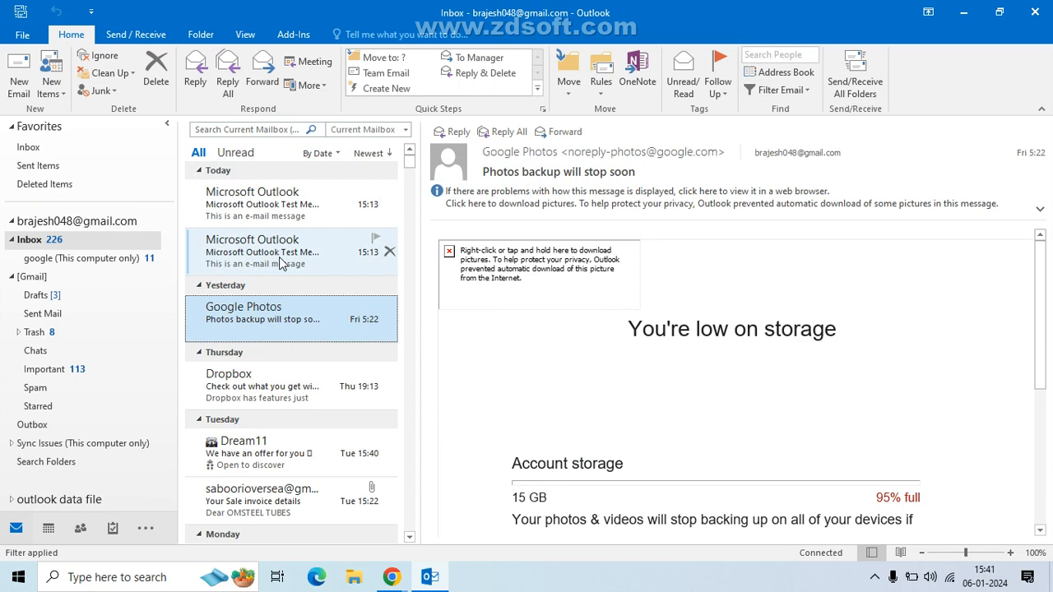
Step: Check the messages in the google folder and review the Google rule's description in Rules and Alerts
left_click(47, 261)
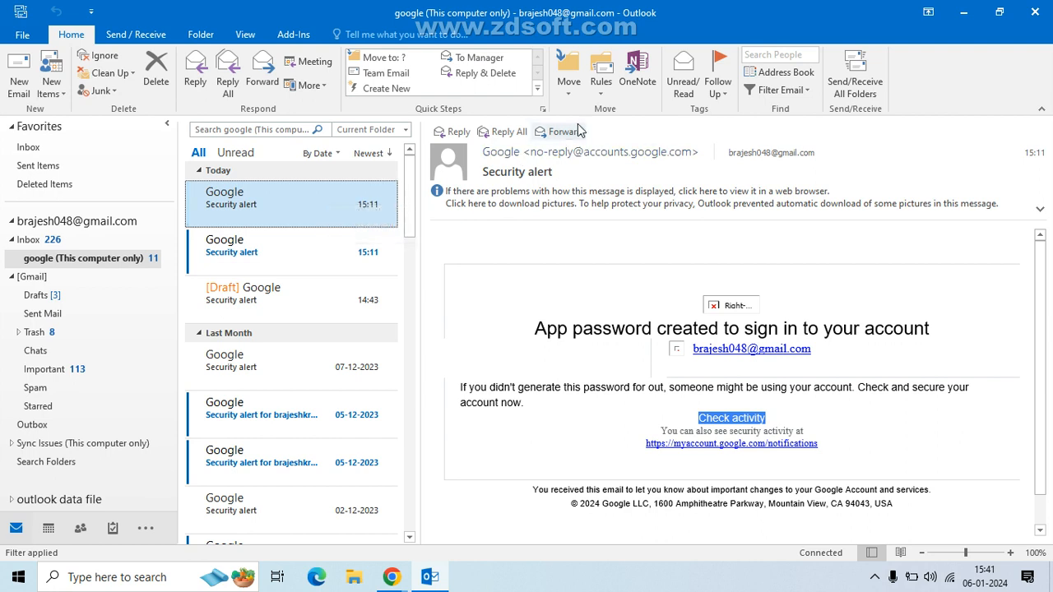
left_click(601, 89)
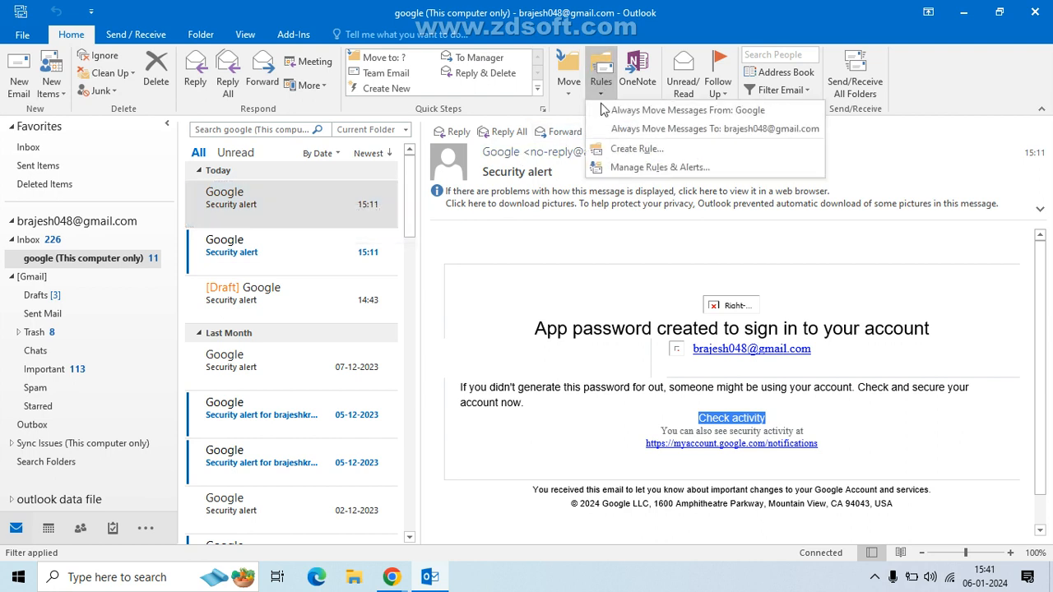
left_click(622, 169)
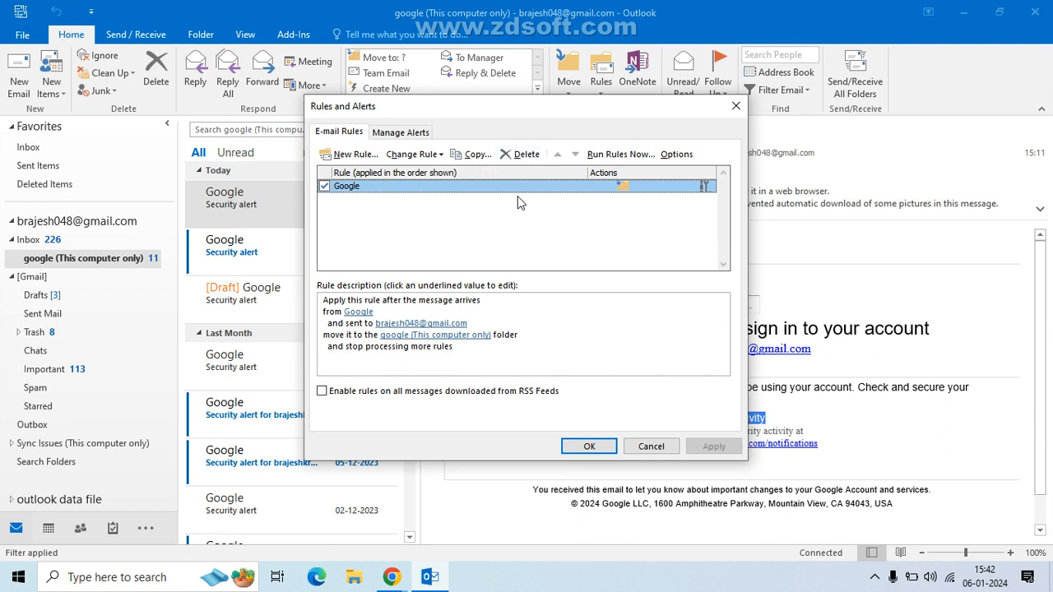
left_click(585, 444)
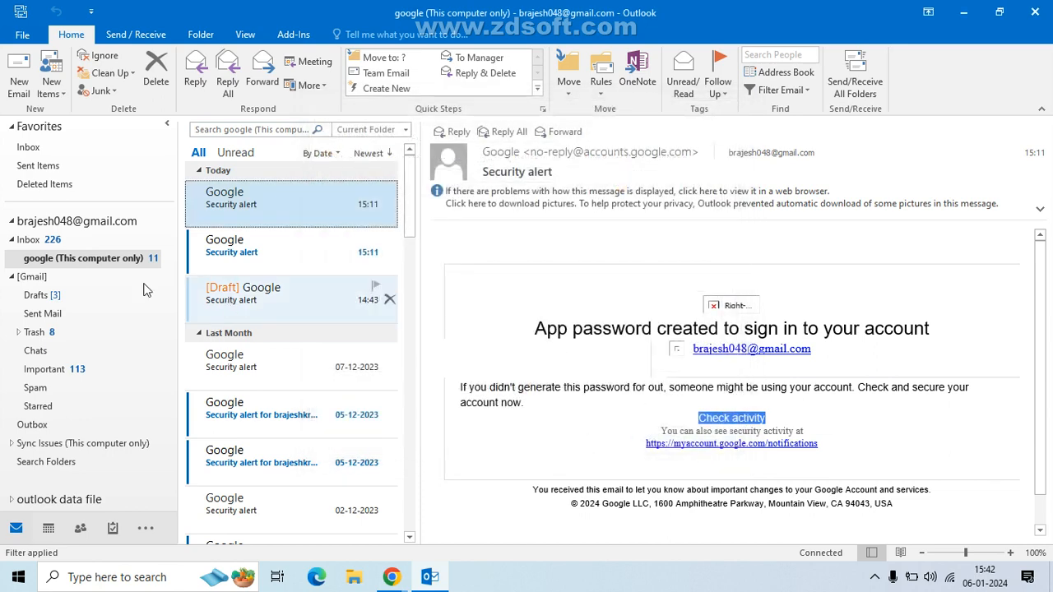
Step: Start a rule from the second Microsoft Outlook test message in the Inbox, enabling the From Microsoft Outlook and Sent to conditions with the recipient's name
left_click(29, 240)
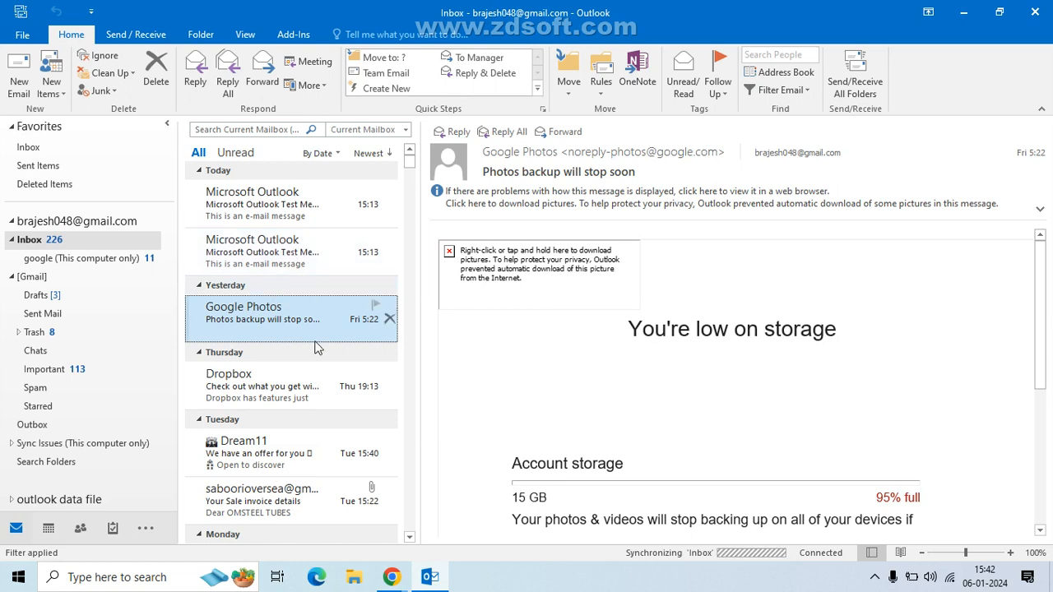
left_click(252, 258)
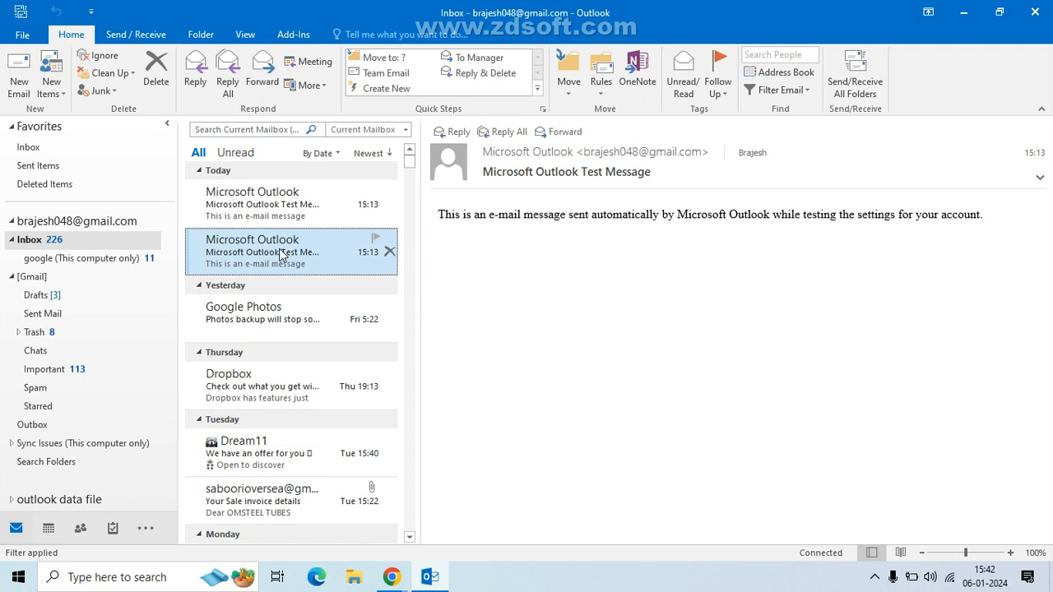
right_click(280, 255)
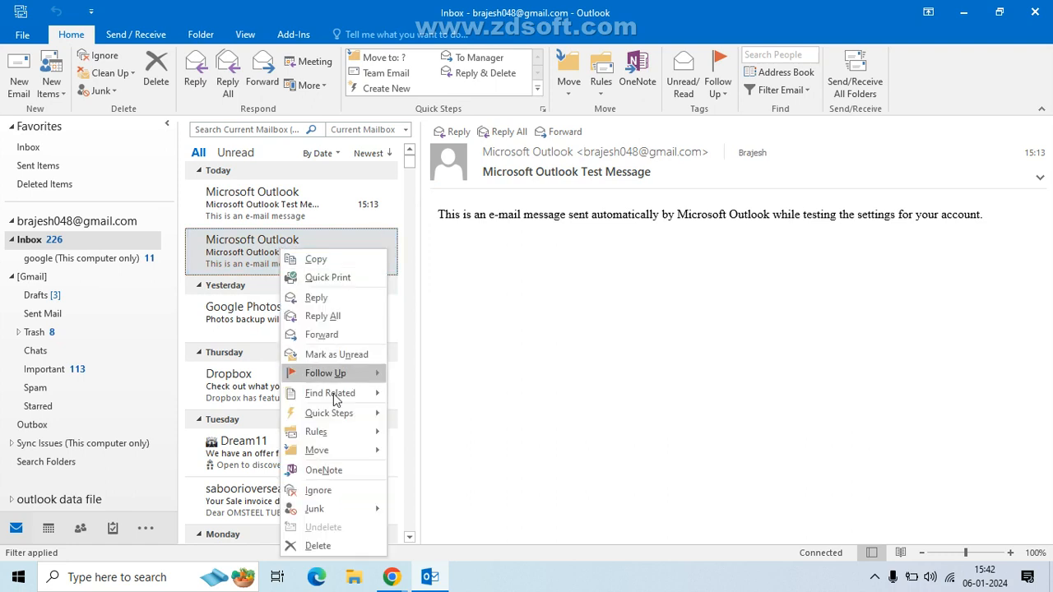
mouse_move(324, 432)
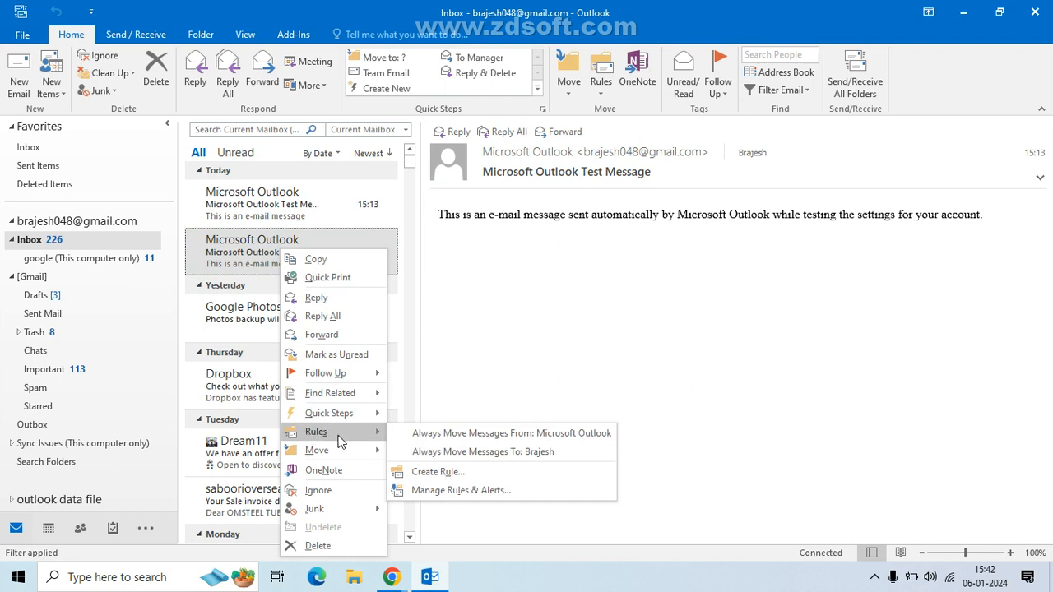
left_click(427, 479)
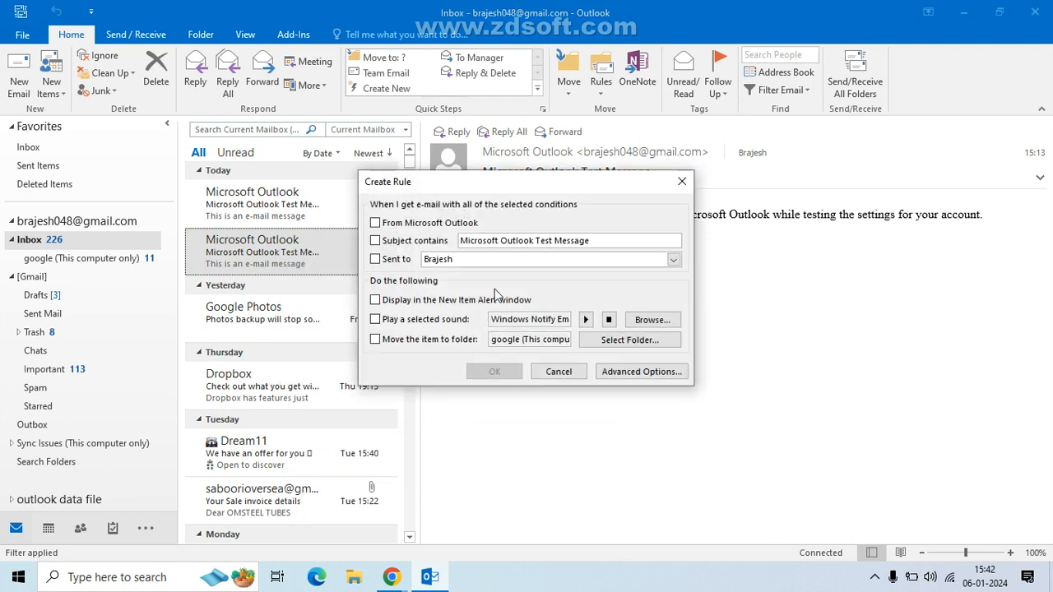
left_click(376, 223)
left_click(451, 260)
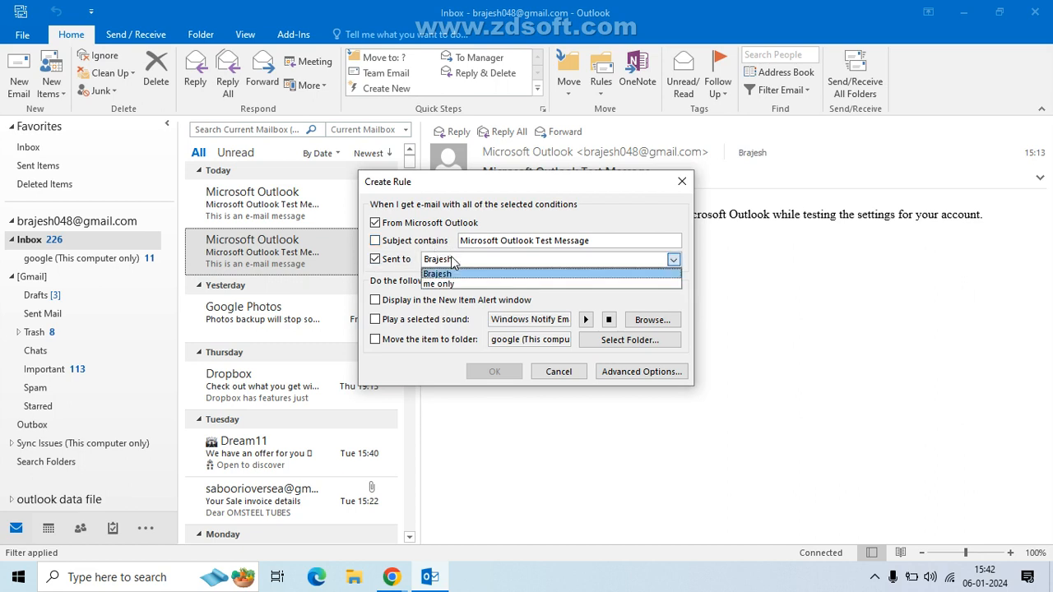
left_click(451, 260)
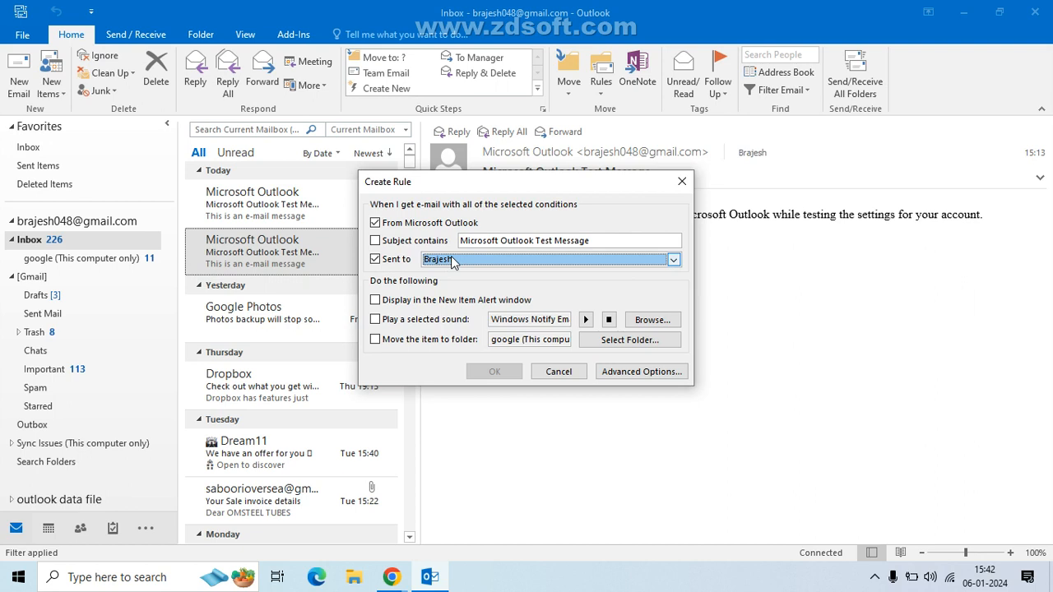
left_click(474, 261)
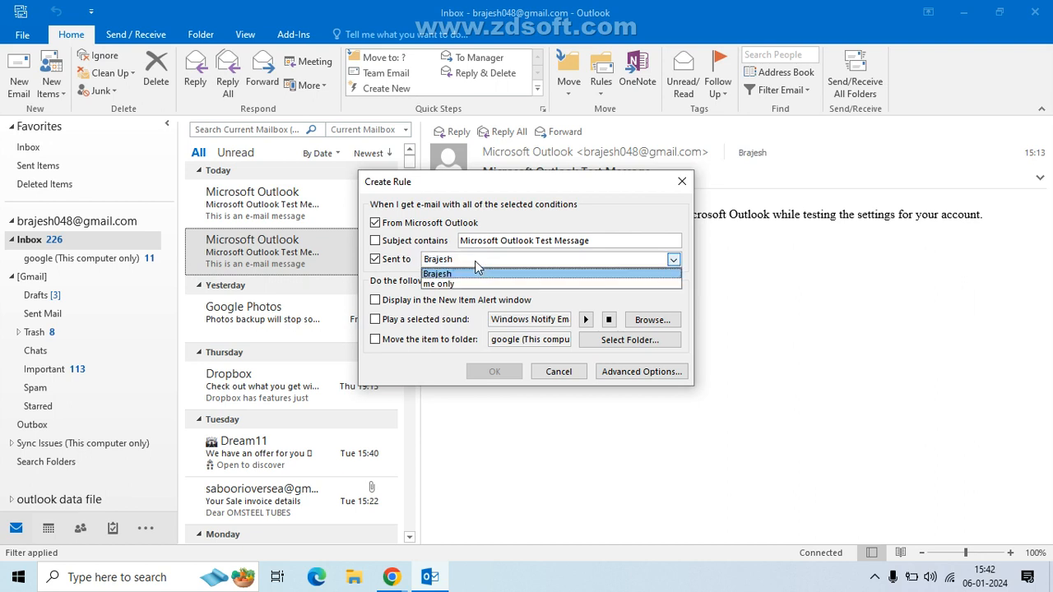
left_click(475, 261)
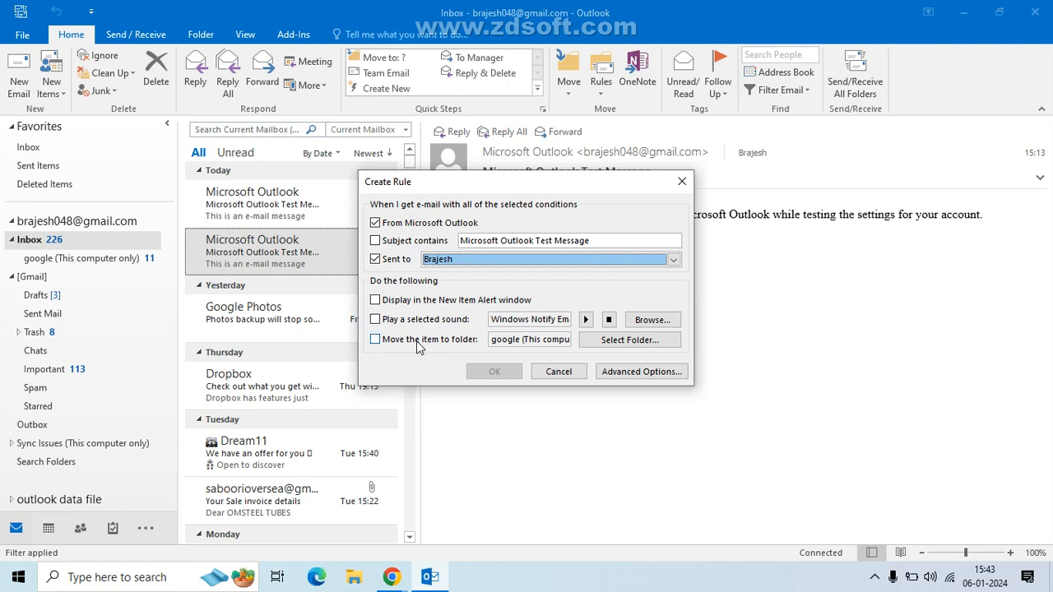
Step: Enable moving the item to a folder and create a Mail and Post Items folder named Microsoft directly under the Gmail account
left_click(376, 340)
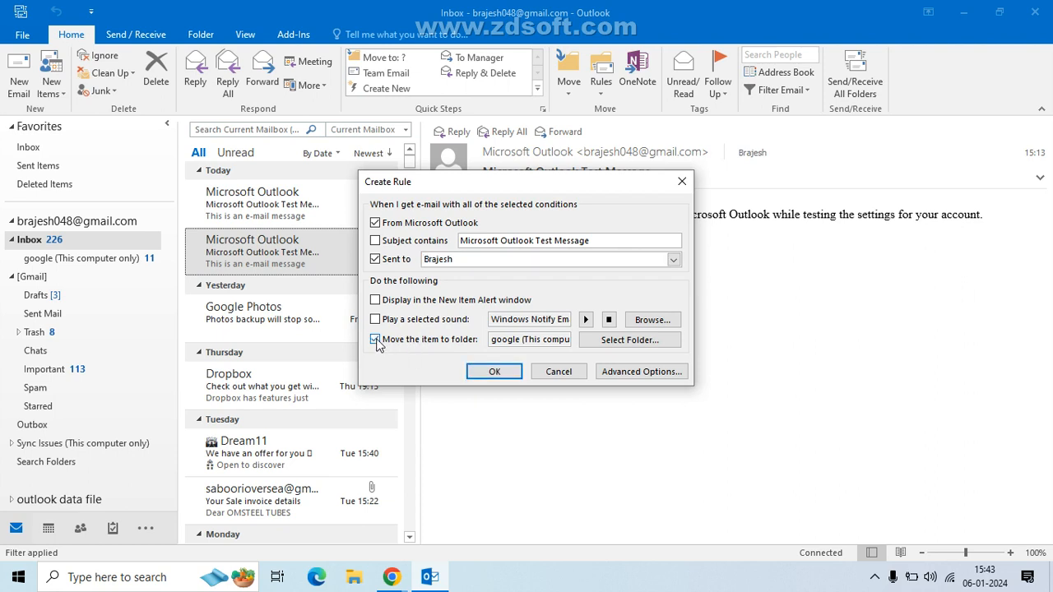
left_click(621, 346)
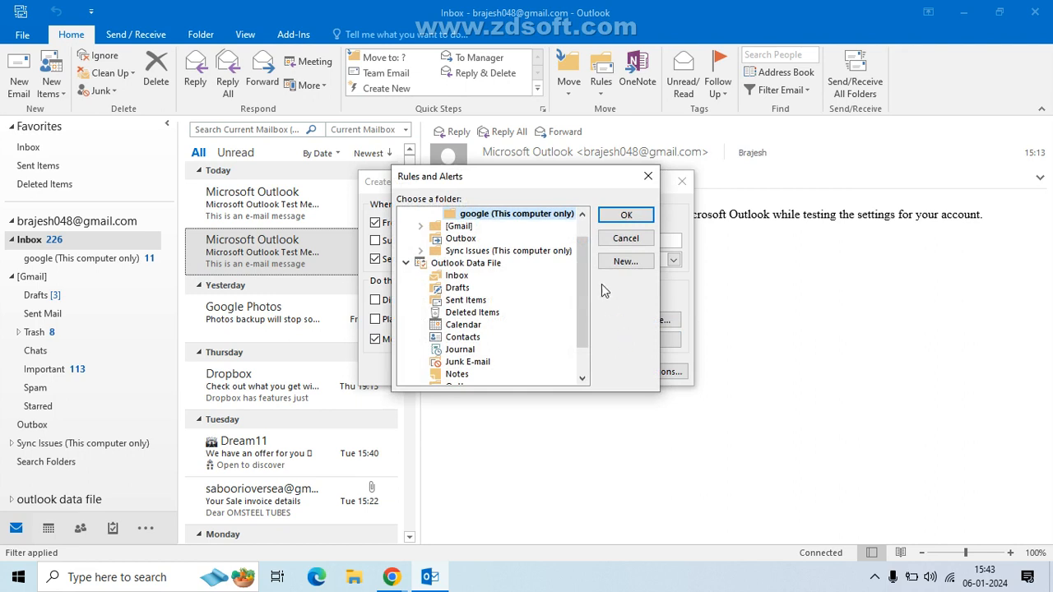
left_click(583, 229)
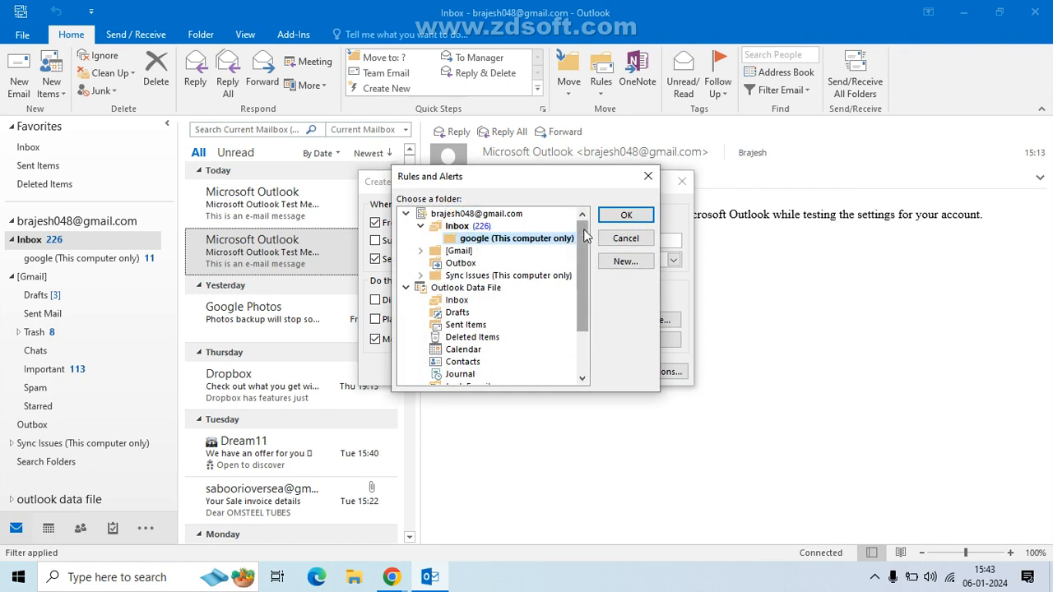
left_click(465, 229)
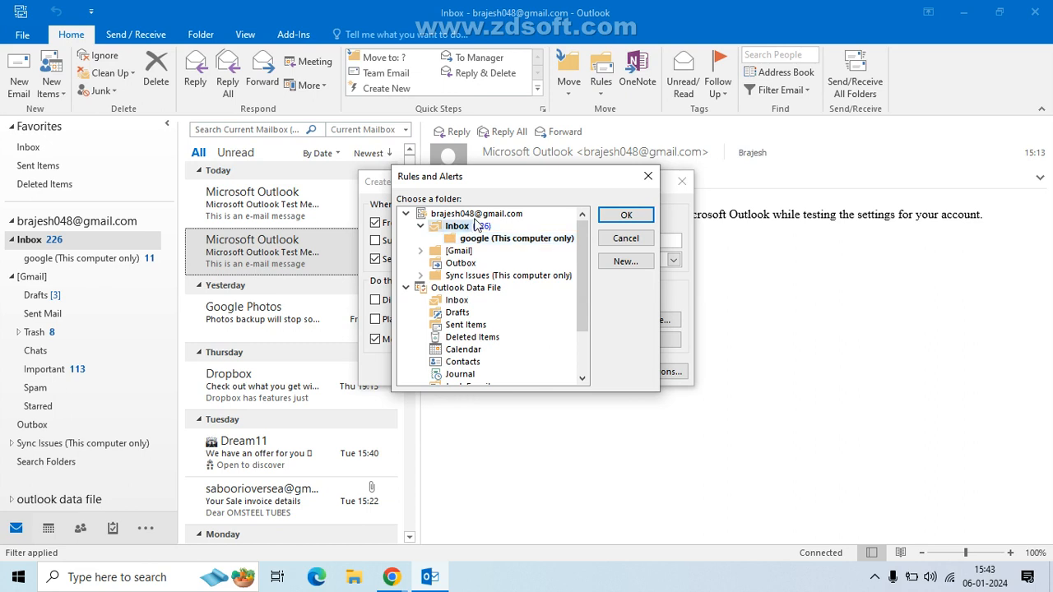
left_click(475, 216)
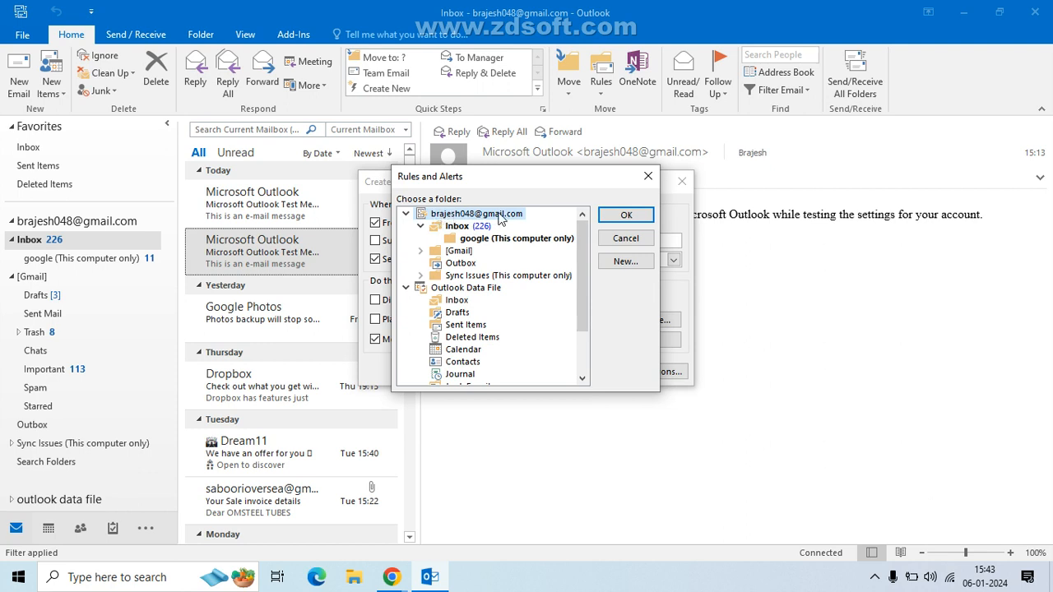
left_click(619, 268)
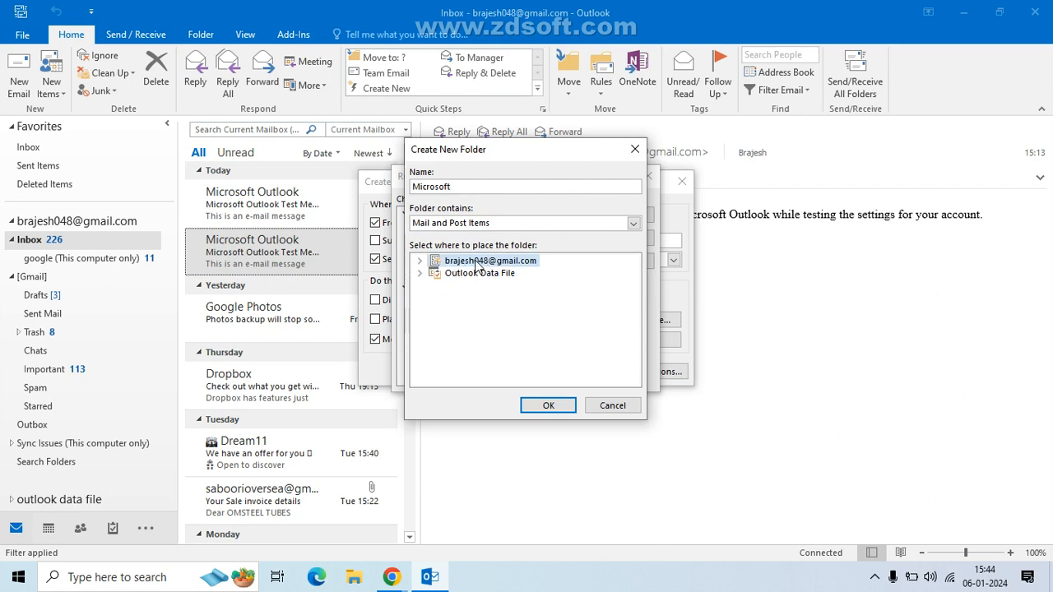
left_click(419, 261)
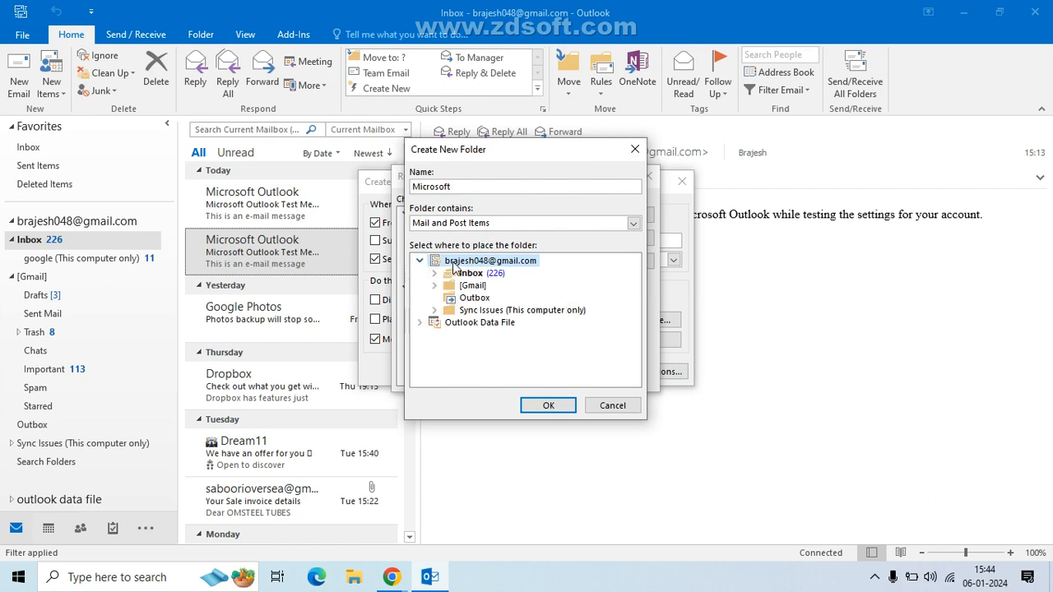
left_click(539, 407)
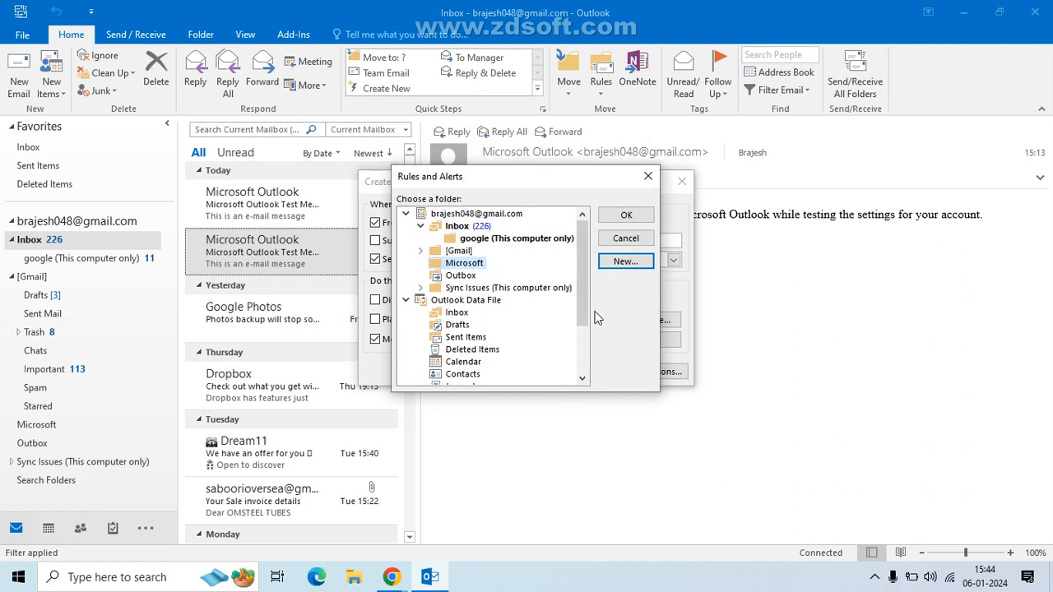
Step: Use the Microsoft folder as the rule's destination, and save the rule, running it now on messages already in the current folder
left_click(421, 227)
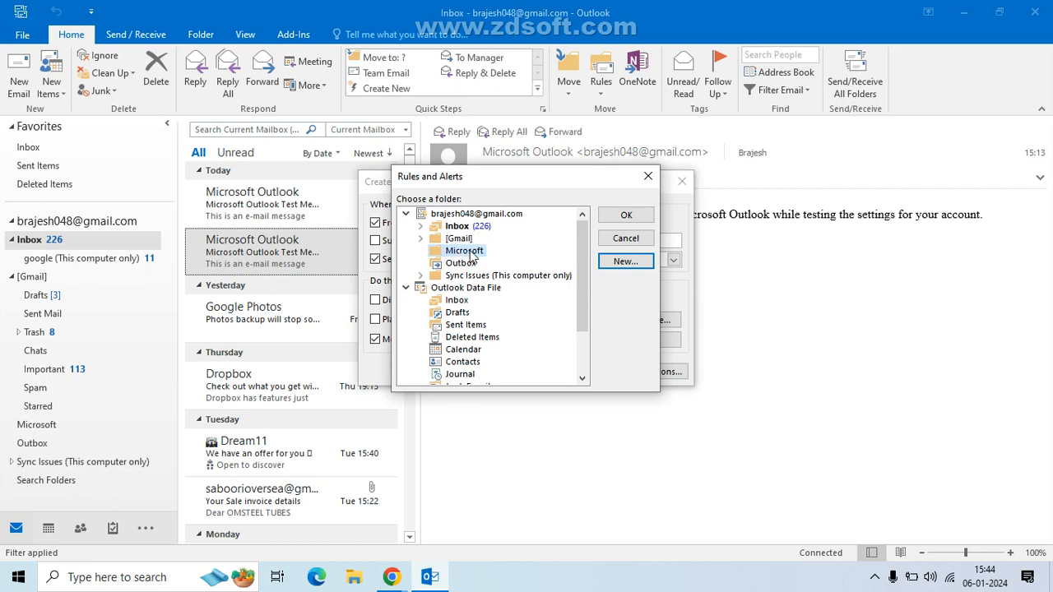
left_click(625, 215)
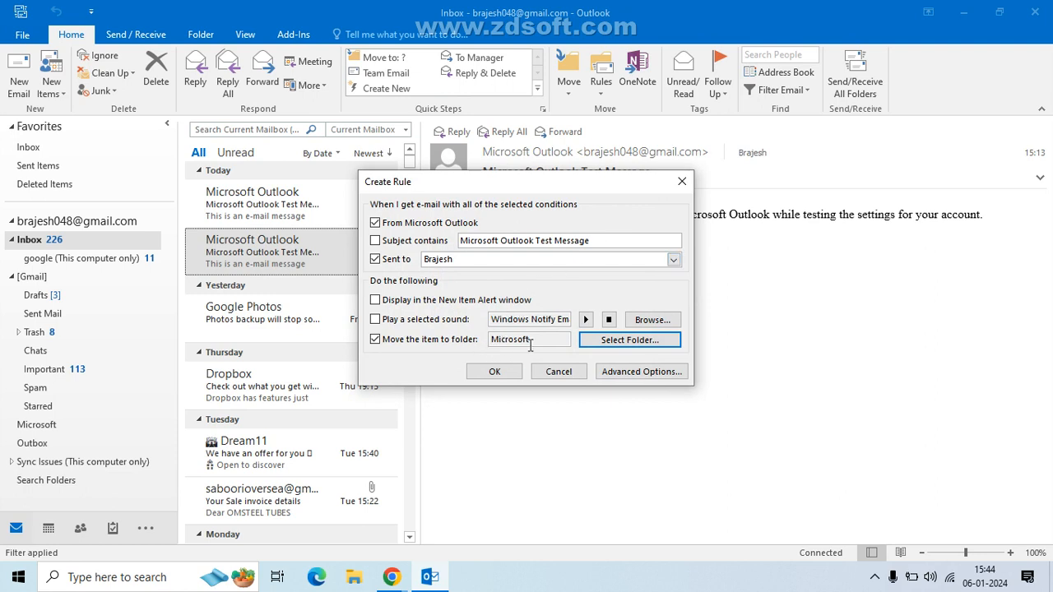
left_click(492, 371)
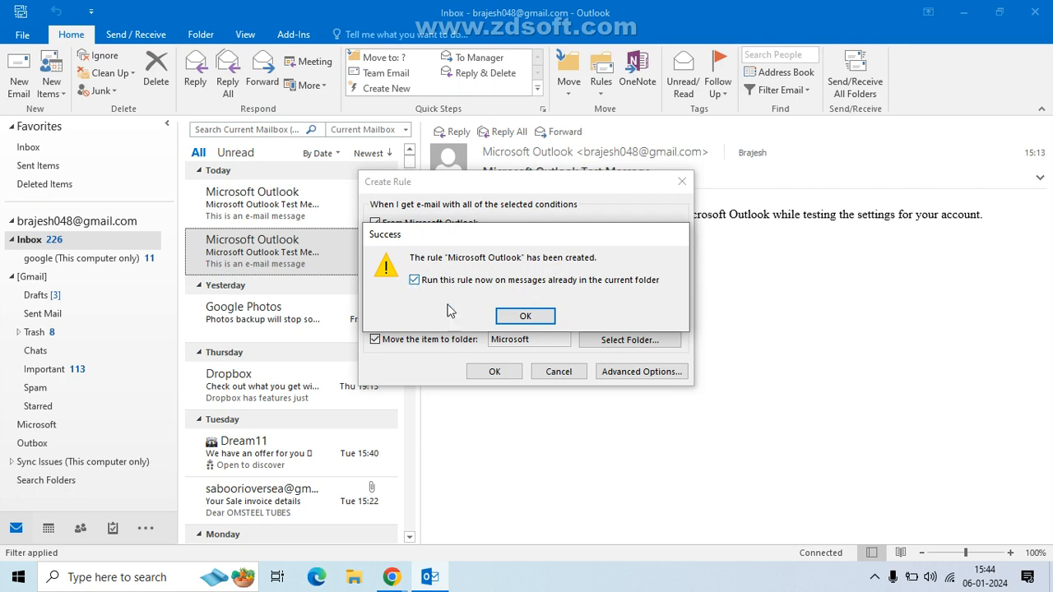
left_click(519, 317)
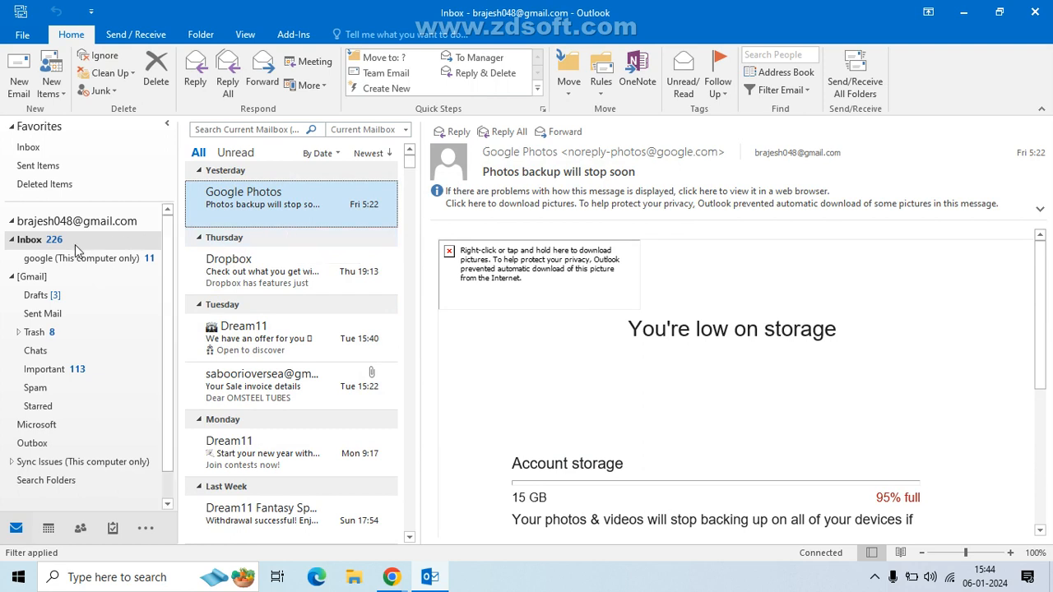
Step: Check the messages in the Microsoft folder and in the google folder under the Inbox
left_click(38, 426)
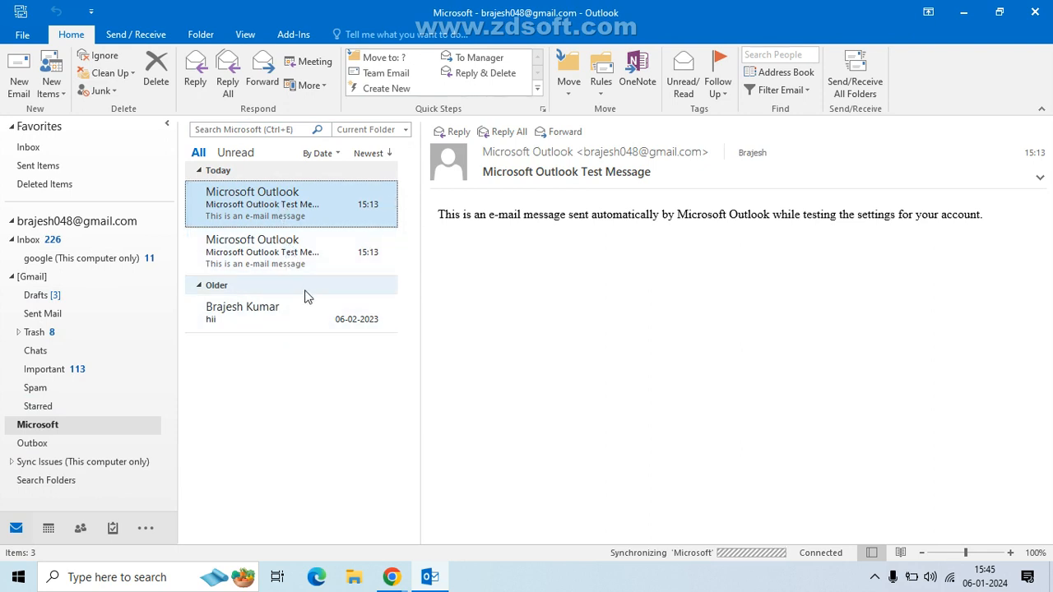
left_click(866, 99)
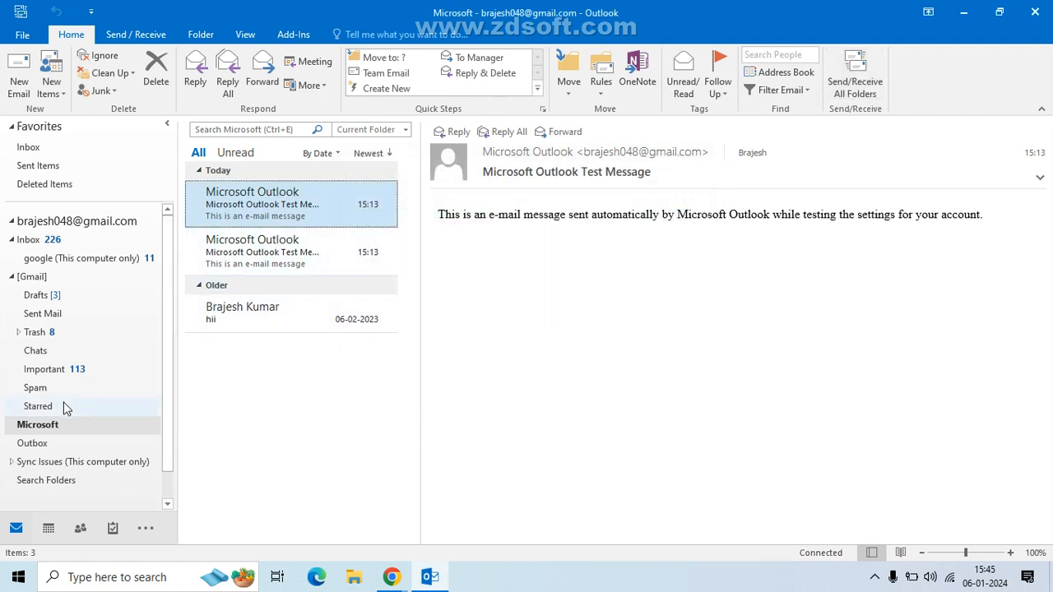
left_click(45, 427)
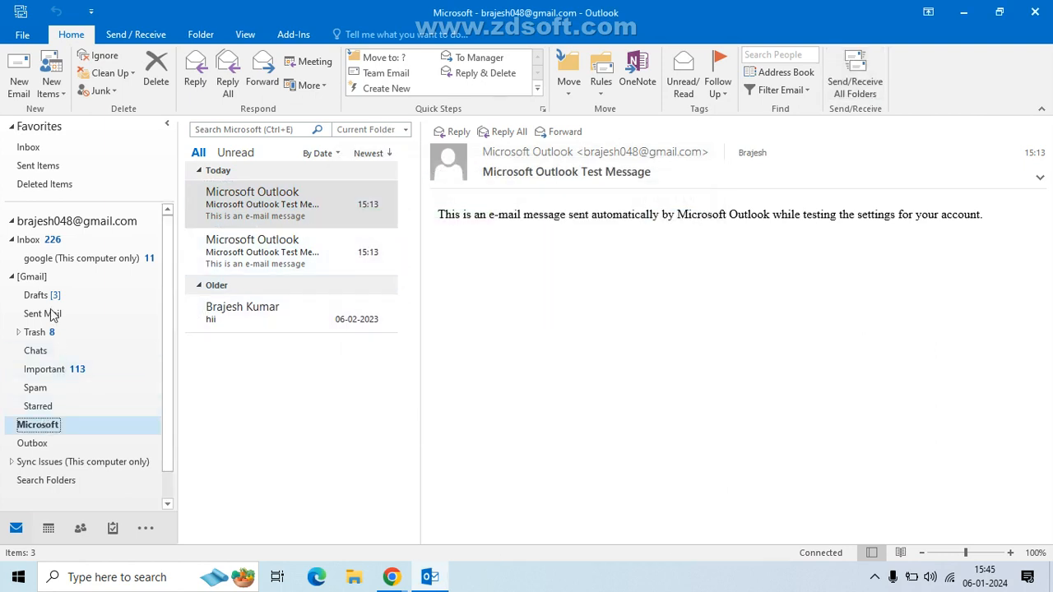
left_click(36, 260)
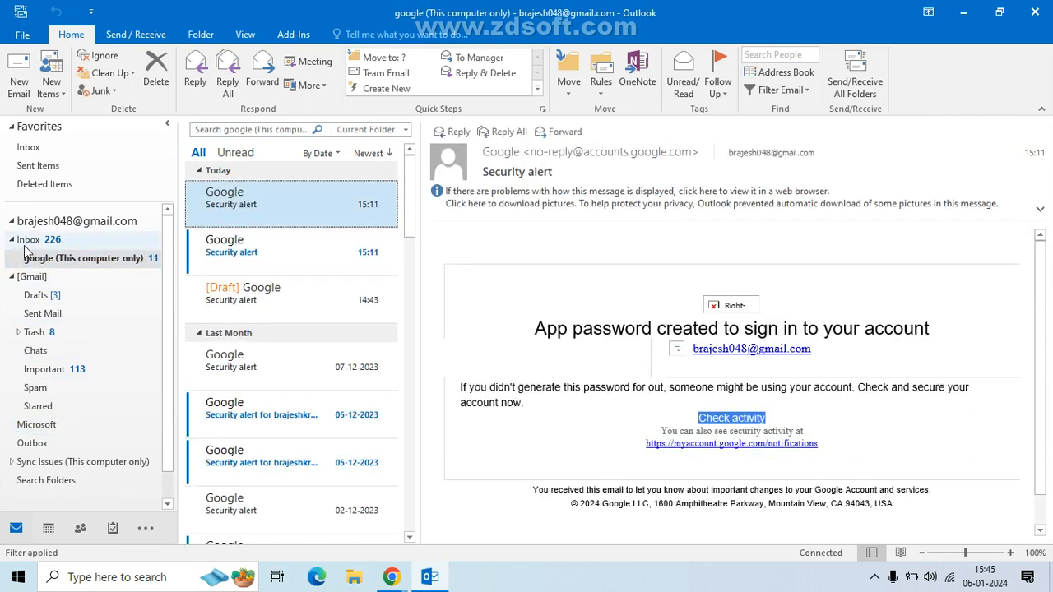
Step: Review the rule list and the Microsoft Outlook rule's description in Rules and Alerts, and close the dialog
left_click(601, 96)
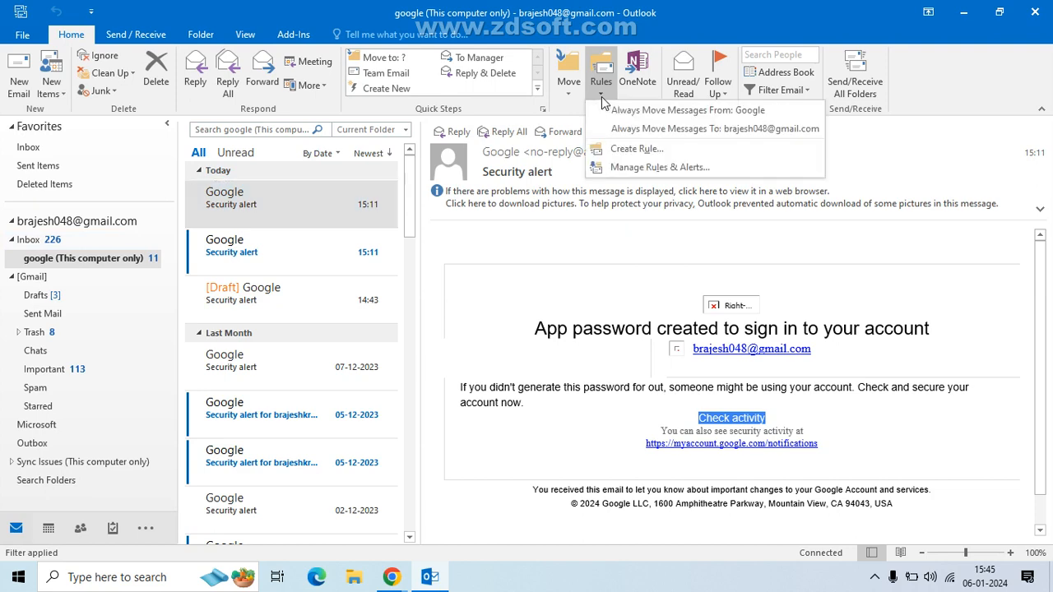
left_click(625, 168)
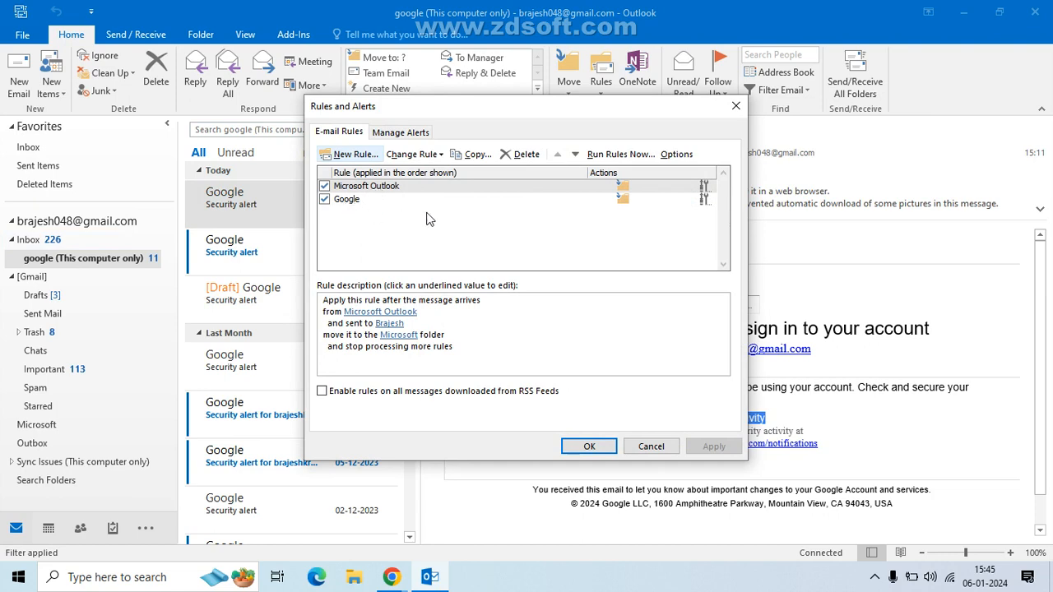
left_click(593, 445)
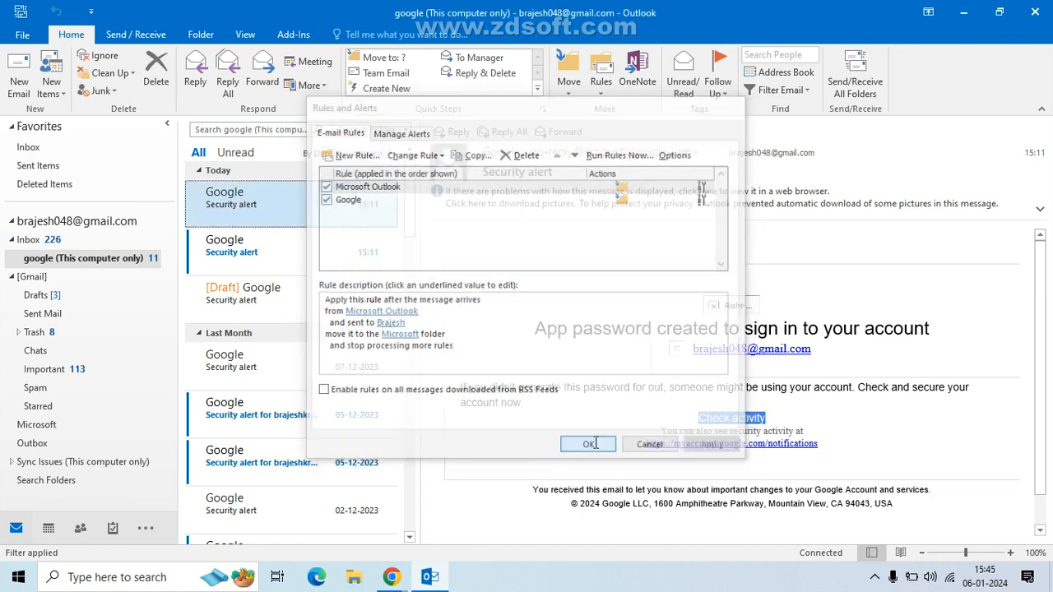